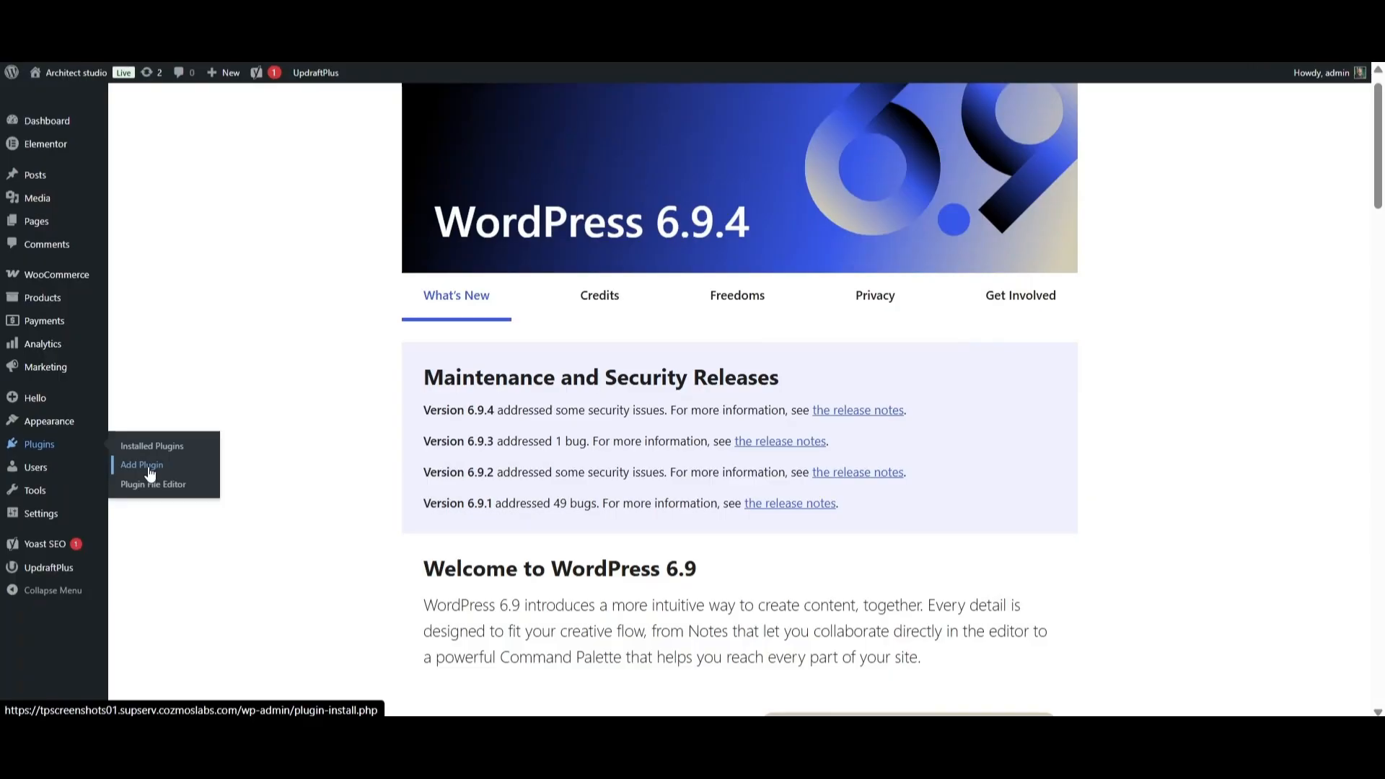
Search the plugin directory for 'translatepress', then install and activate TranslatePress.
left_click(144, 465)
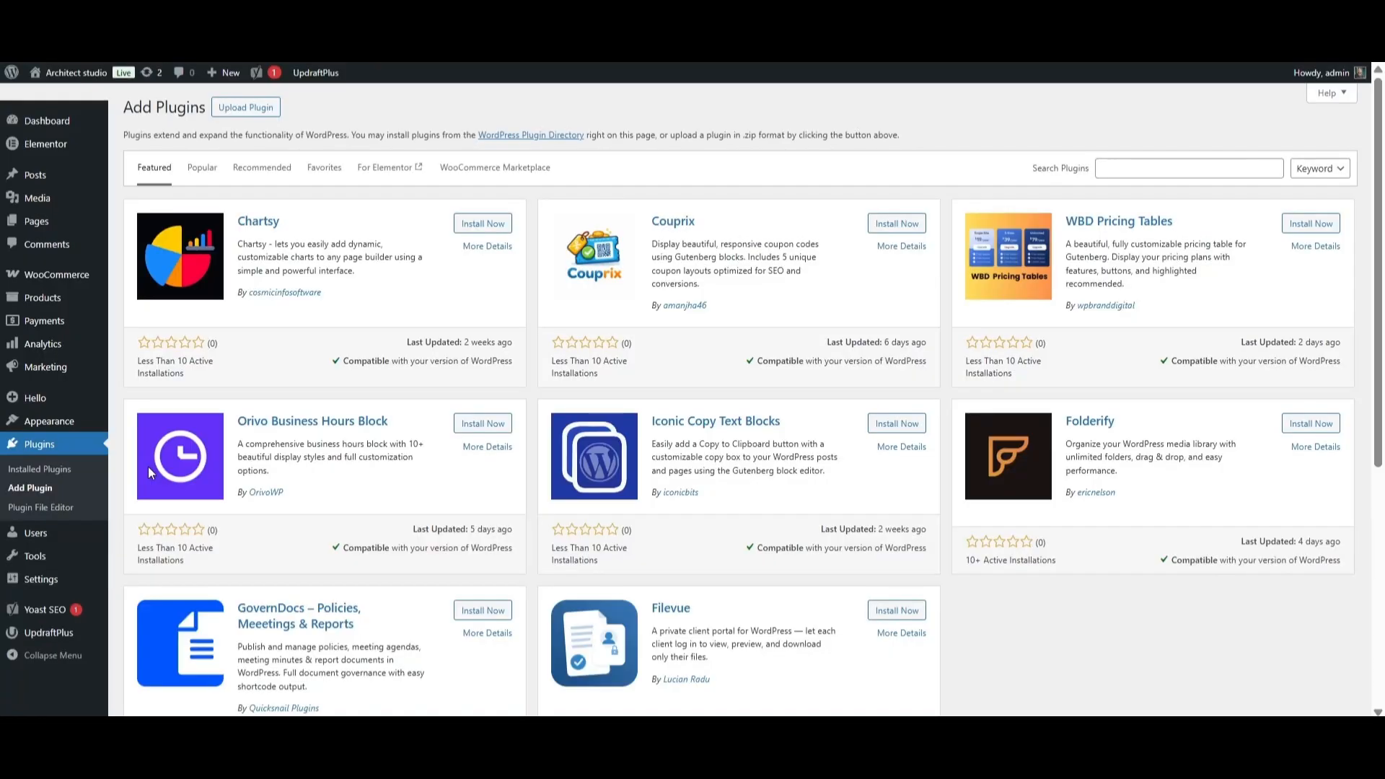
scroll(149, 469, "down", 1)
left_click(1116, 151)
type("translatepress")
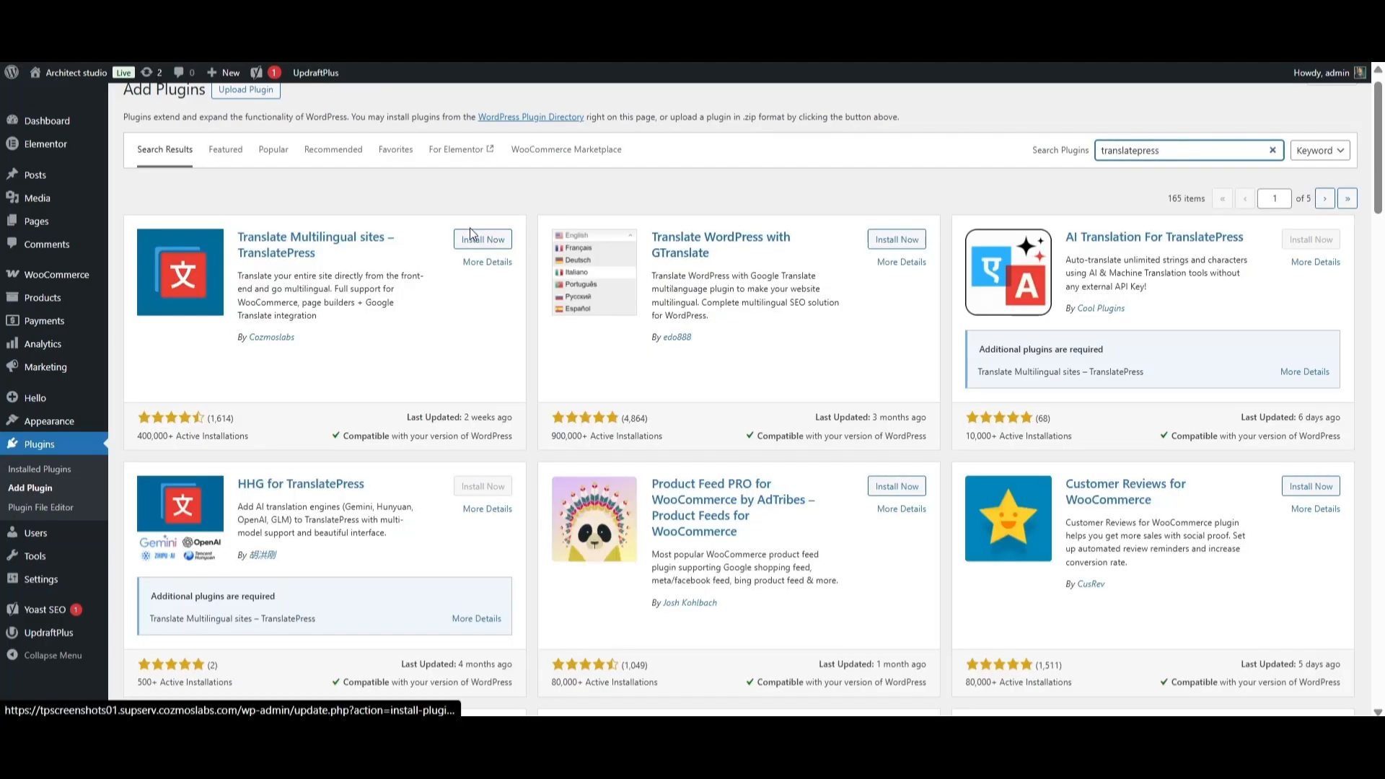
left_click(481, 241)
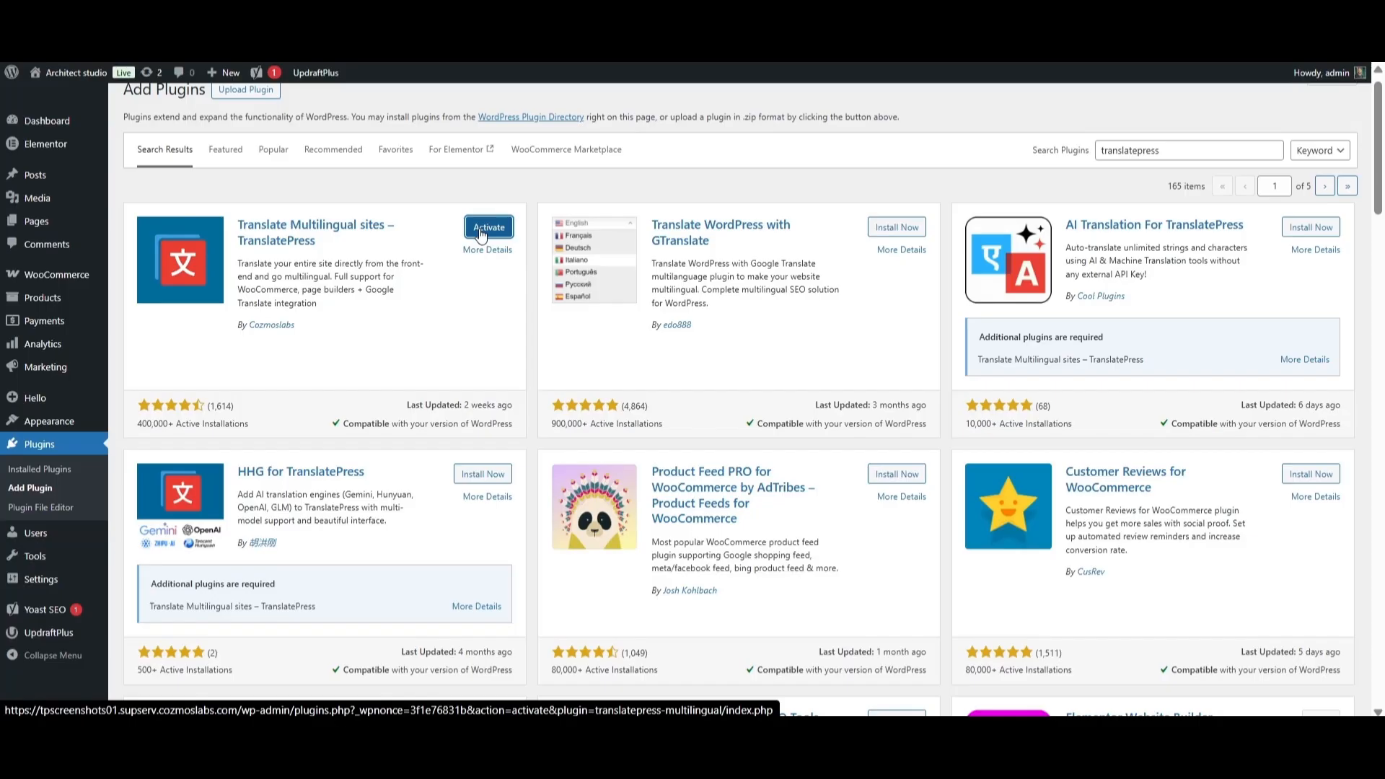
left_click(489, 228)
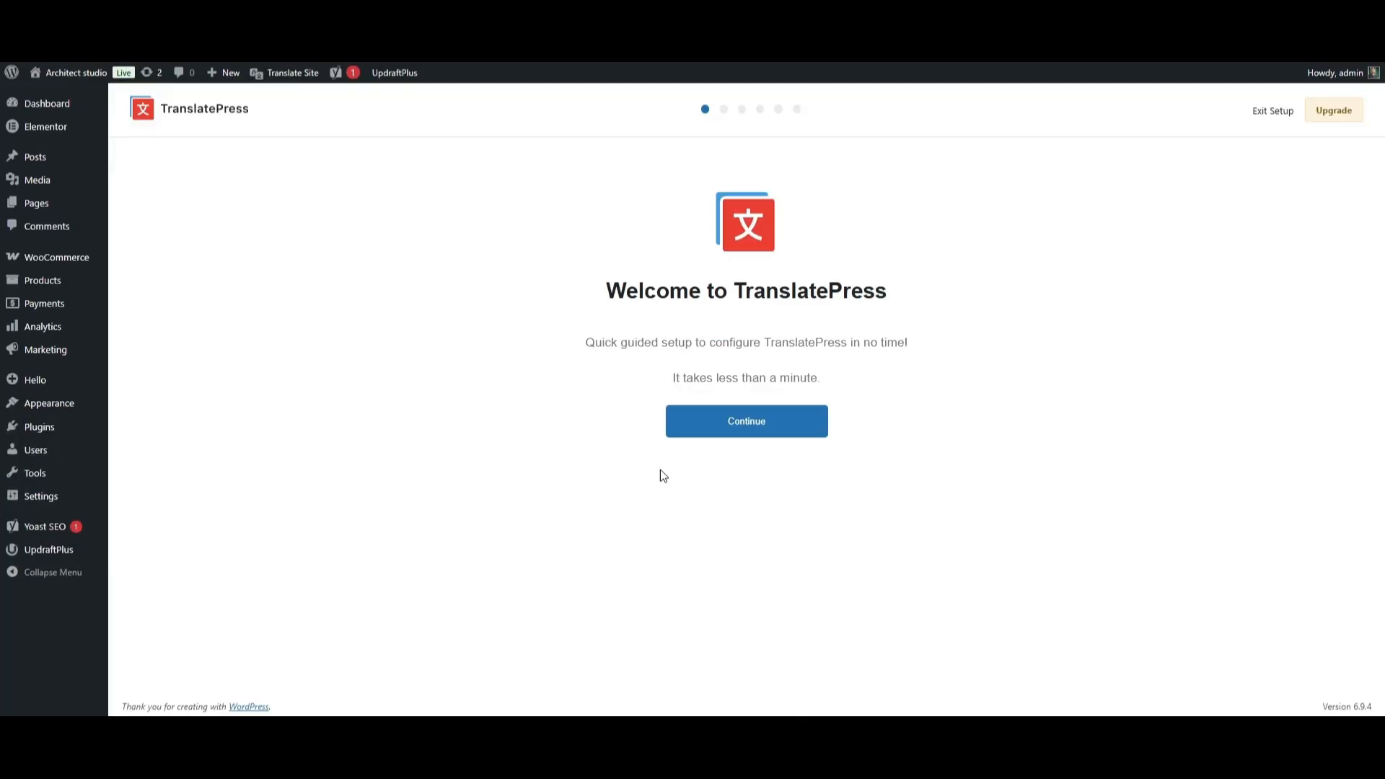
Start the setup wizard and keep English (United States) as the default language.
left_click(765, 437)
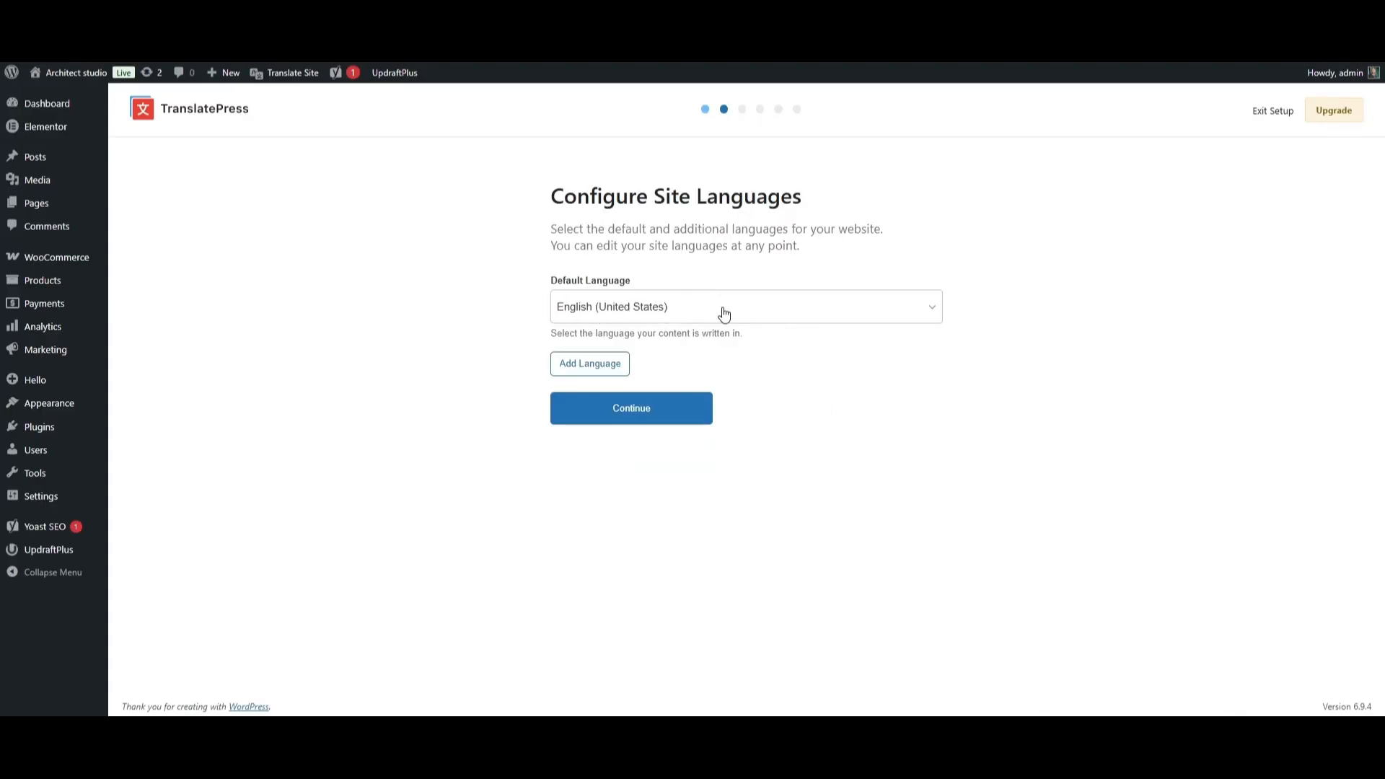
left_click(934, 308)
scroll(789, 422, "down", 2)
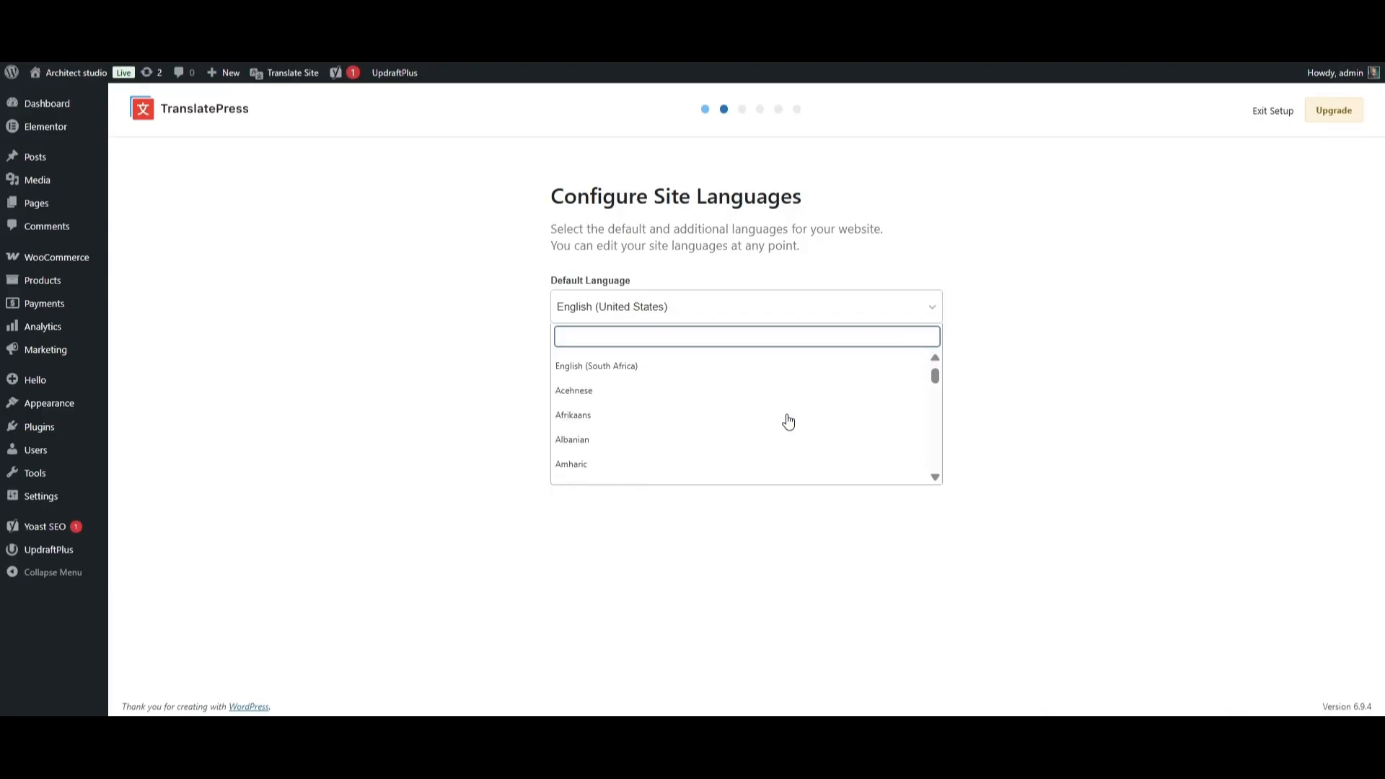
scroll(787, 418, "up", 2)
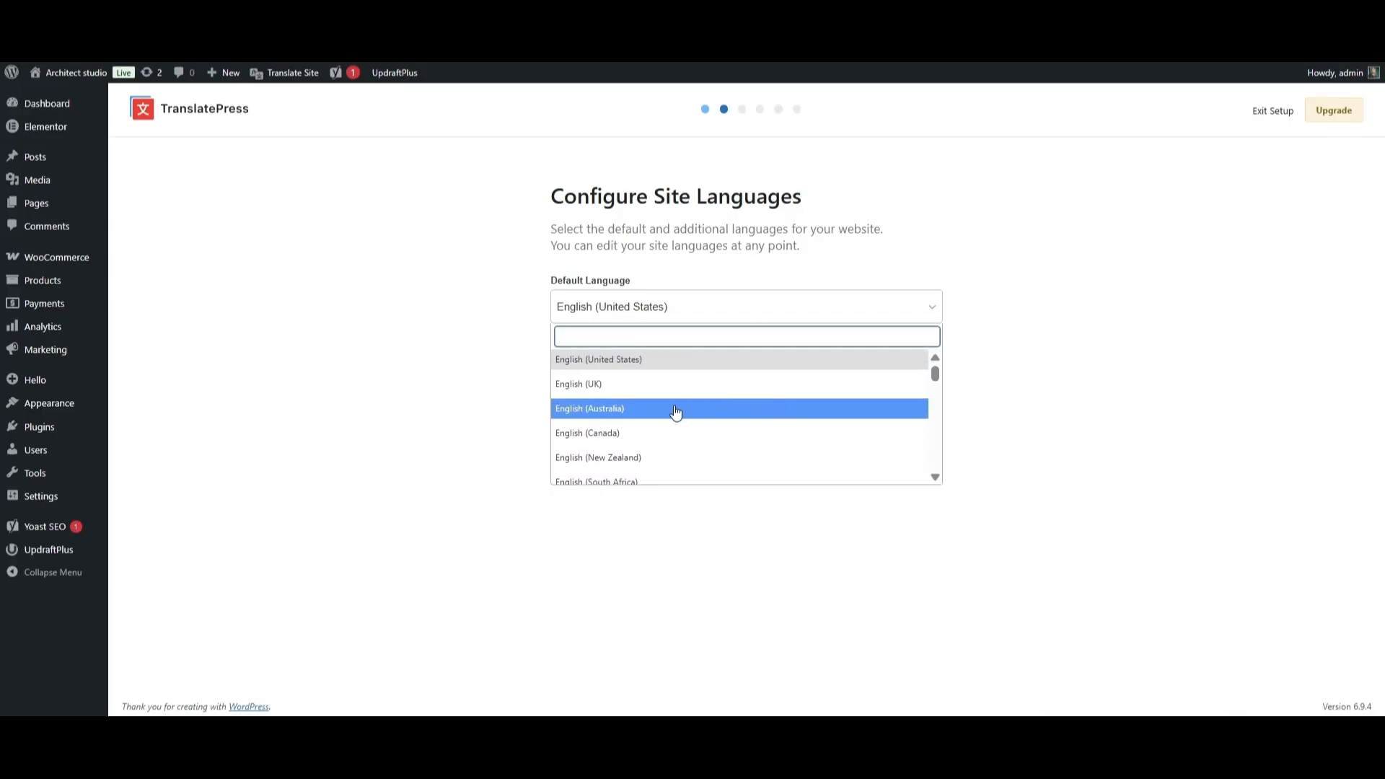
left_click(623, 361)
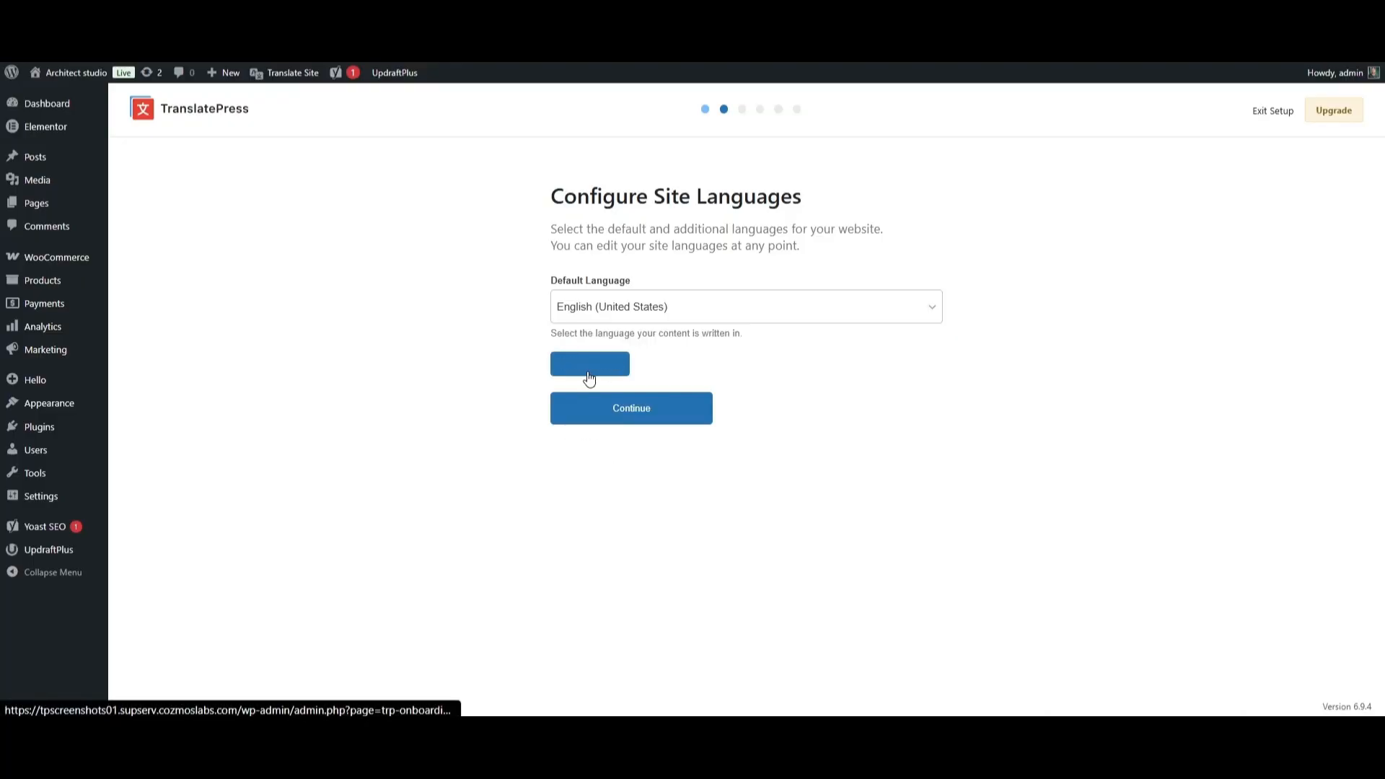
Add Spanish (Spain) as a second language and continue to the next step.
left_click(589, 363)
left_click(704, 394)
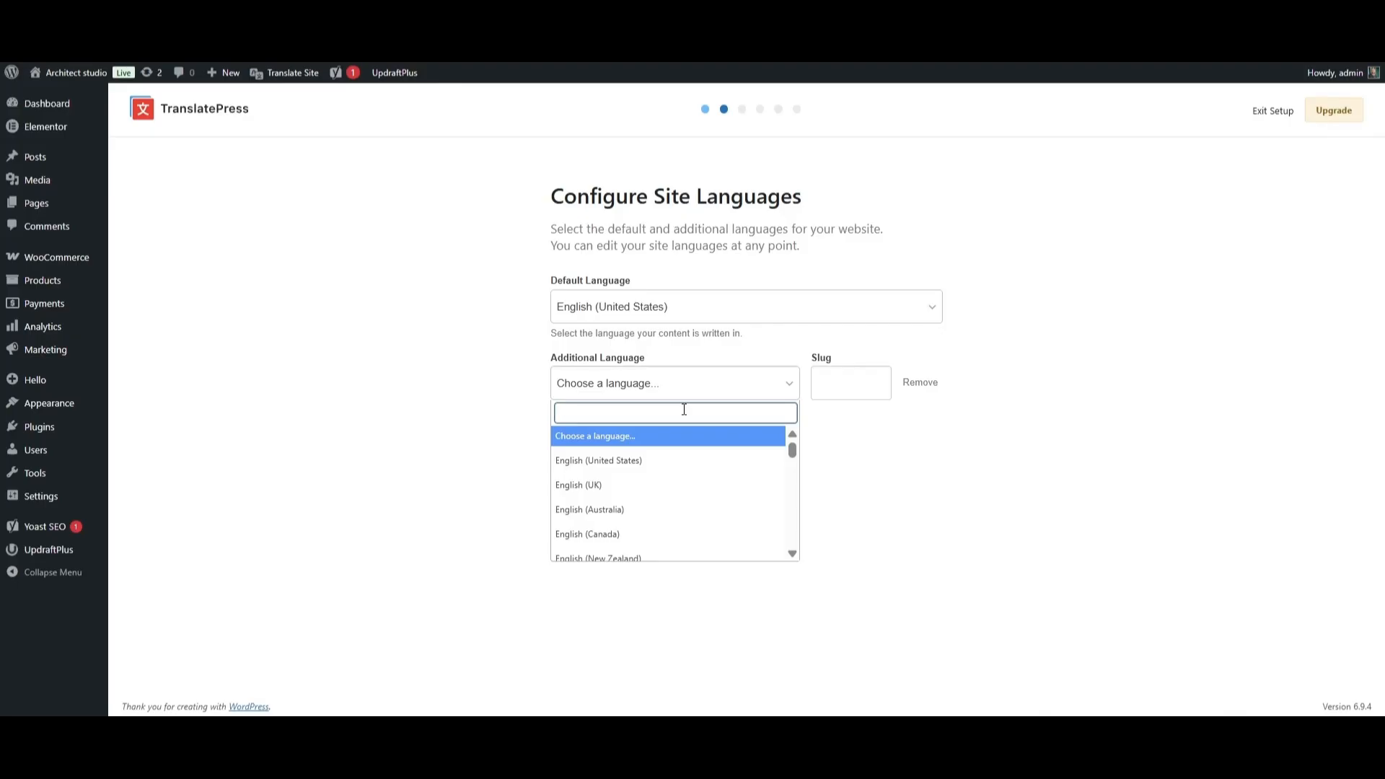
type("spanish")
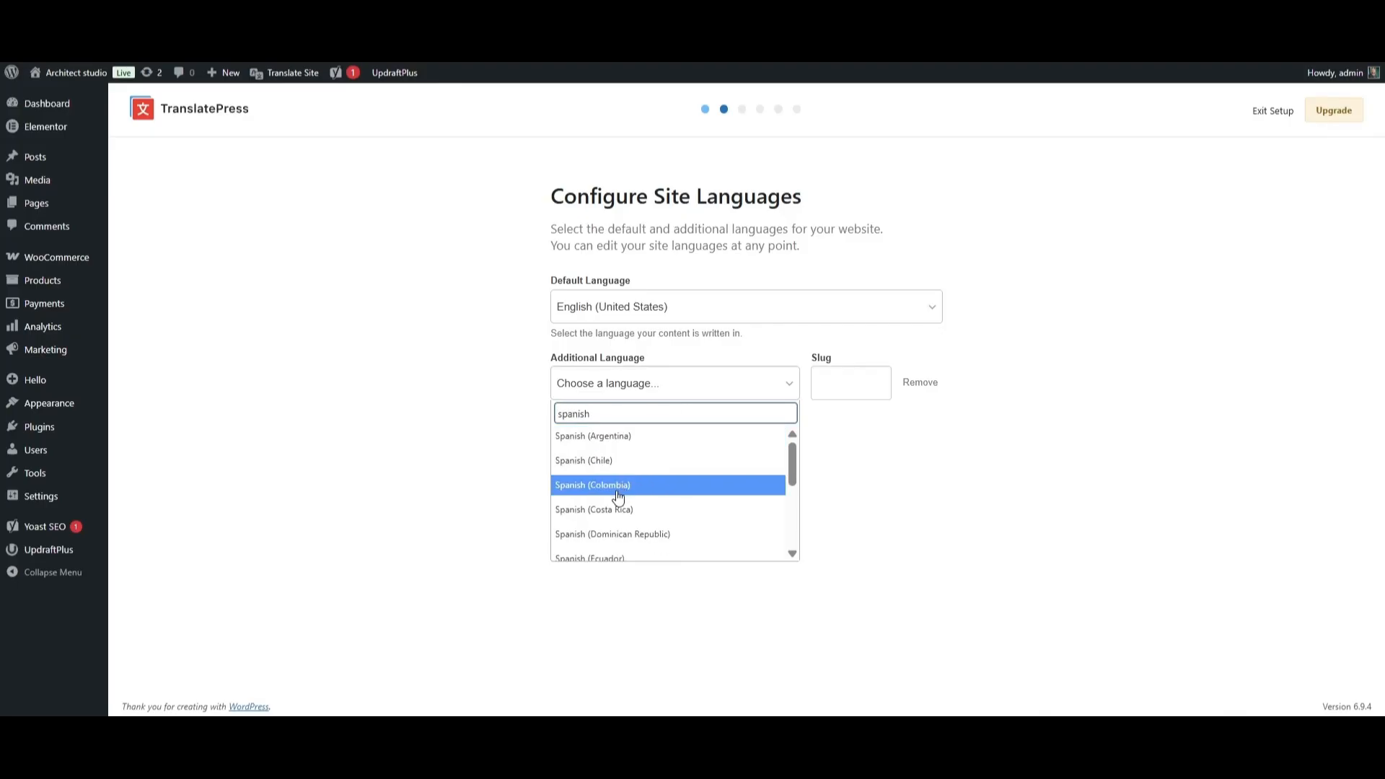
scroll(619, 512, "down", 3)
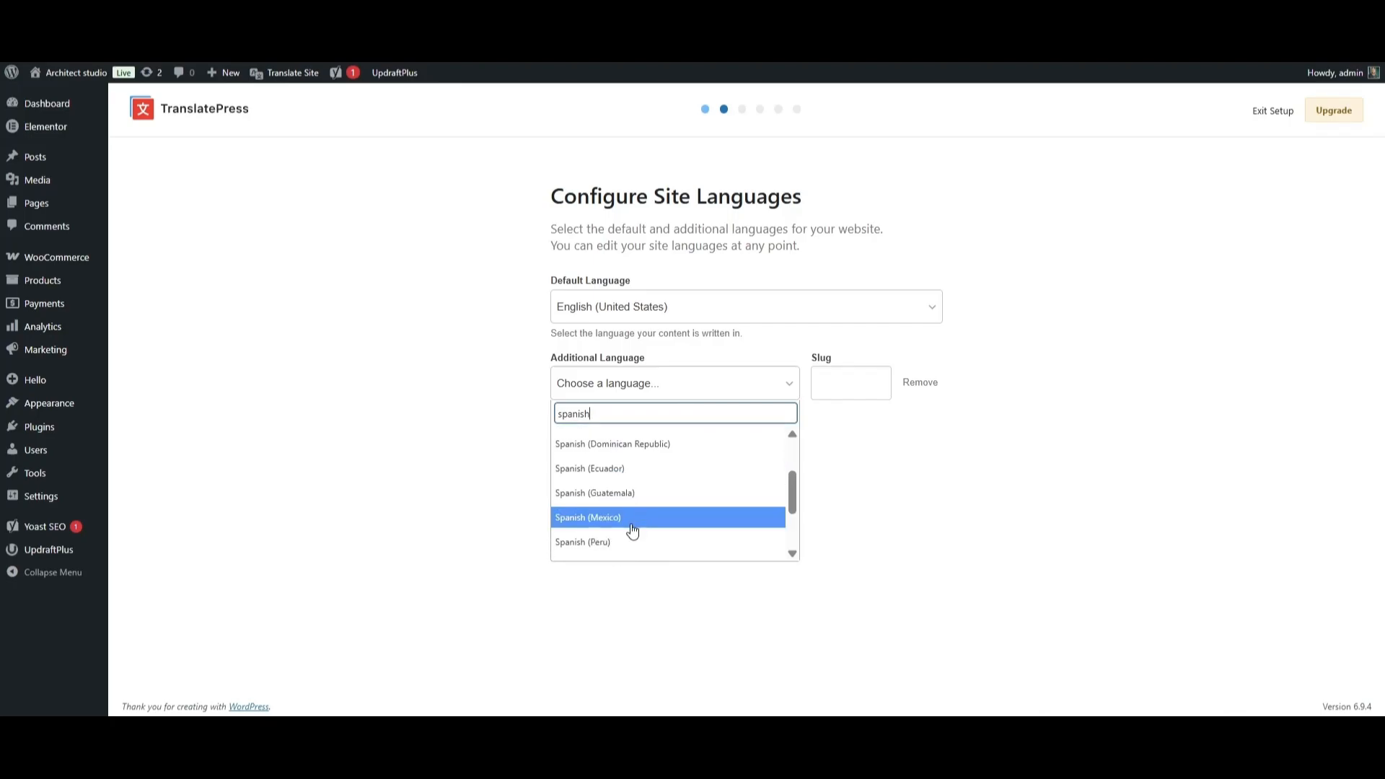
left_click(627, 497)
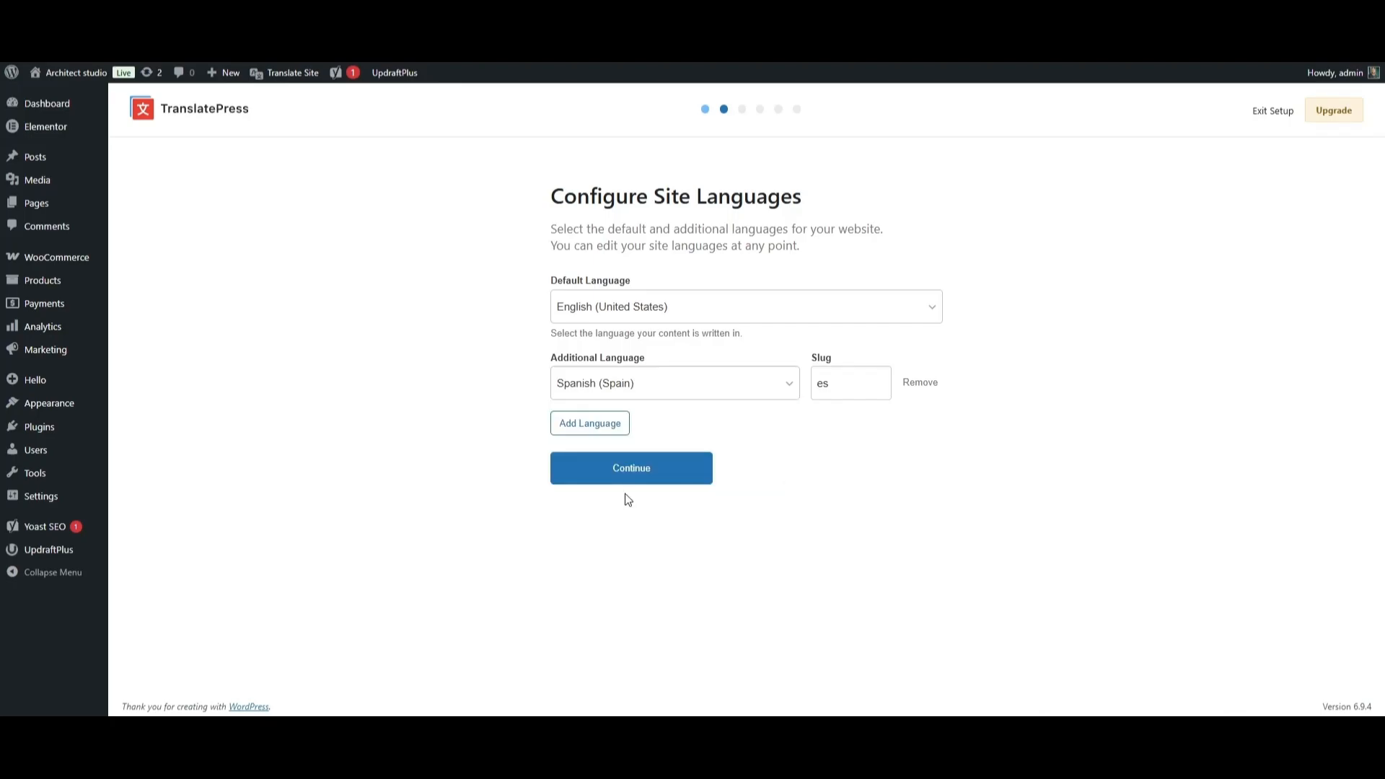
left_click(635, 476)
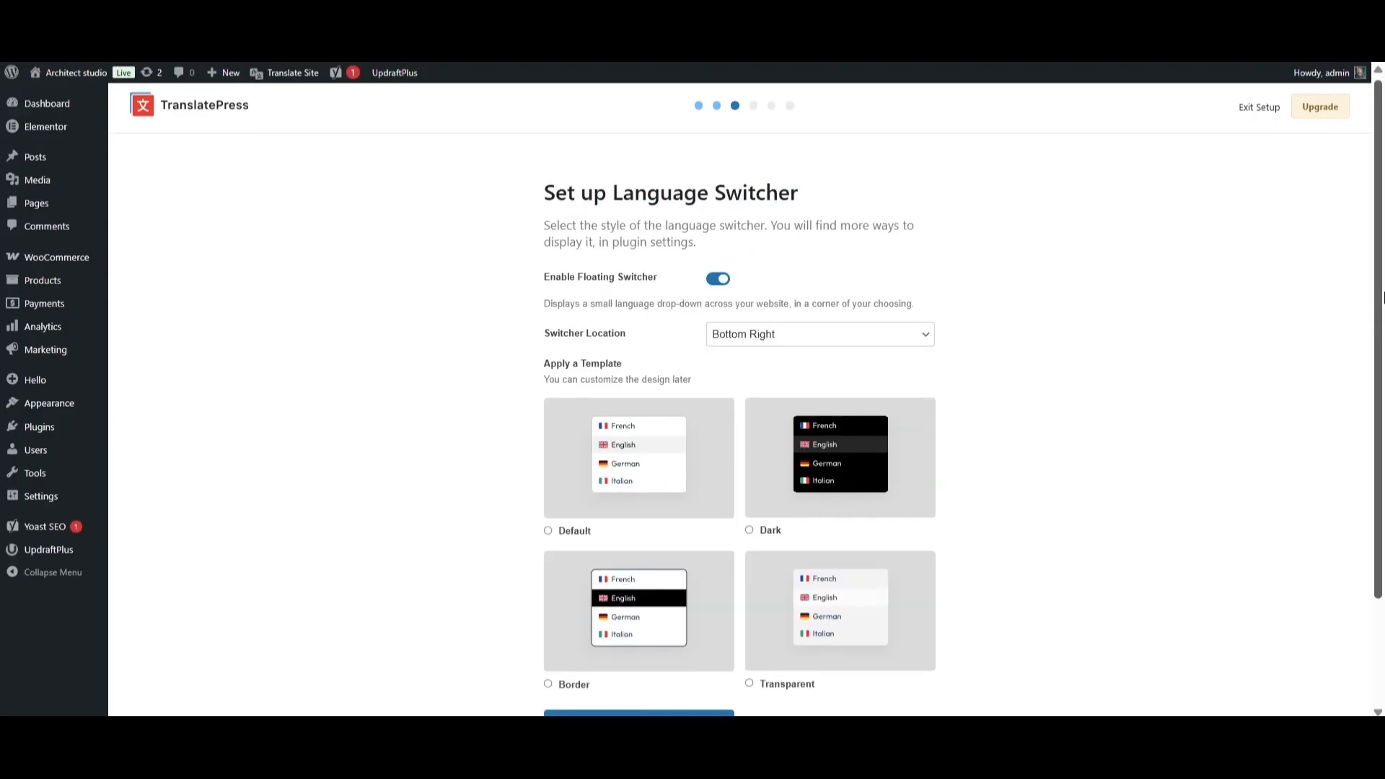
Toggle the floating language switcher off and back on so it stays enabled.
scroll(1381, 307, "down", 1)
left_click_drag(1383, 308, 1382, 325)
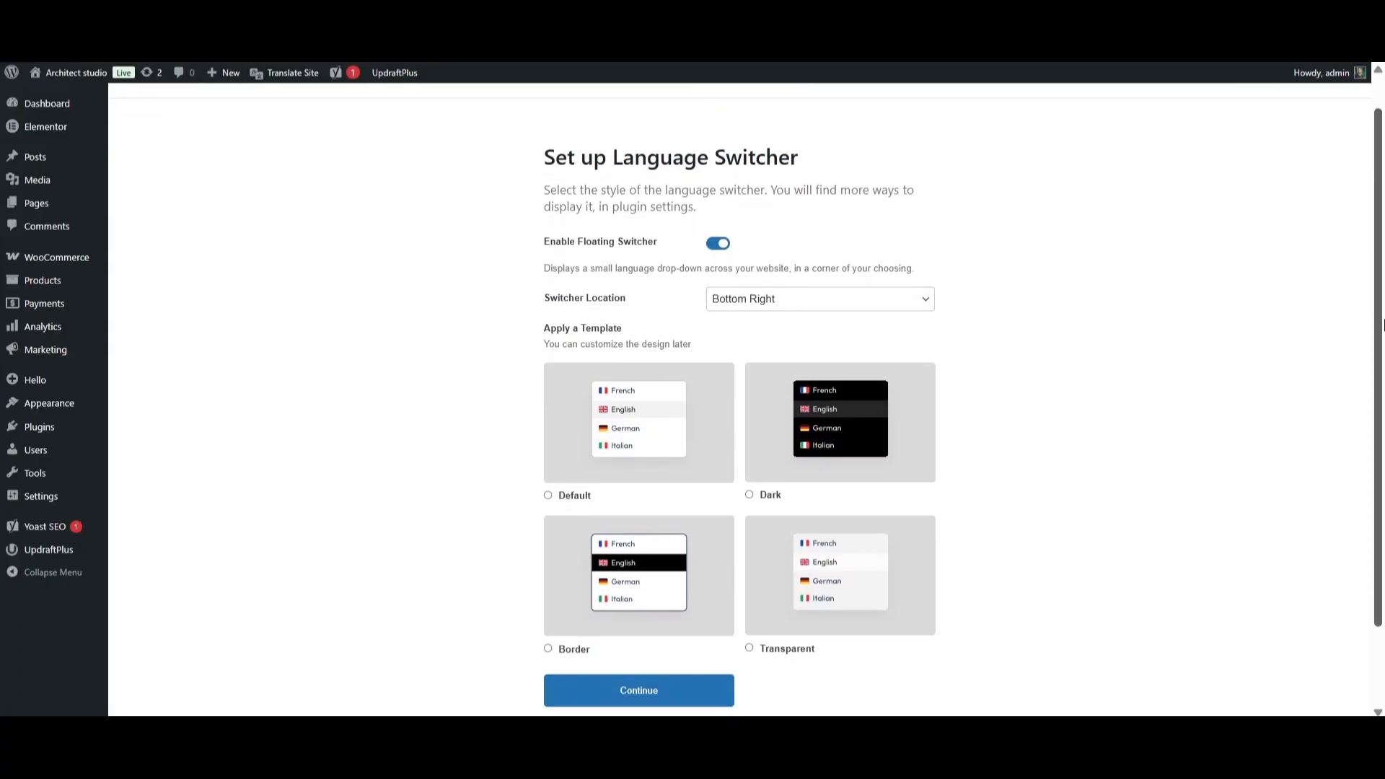
left_click(721, 246)
left_click(721, 245)
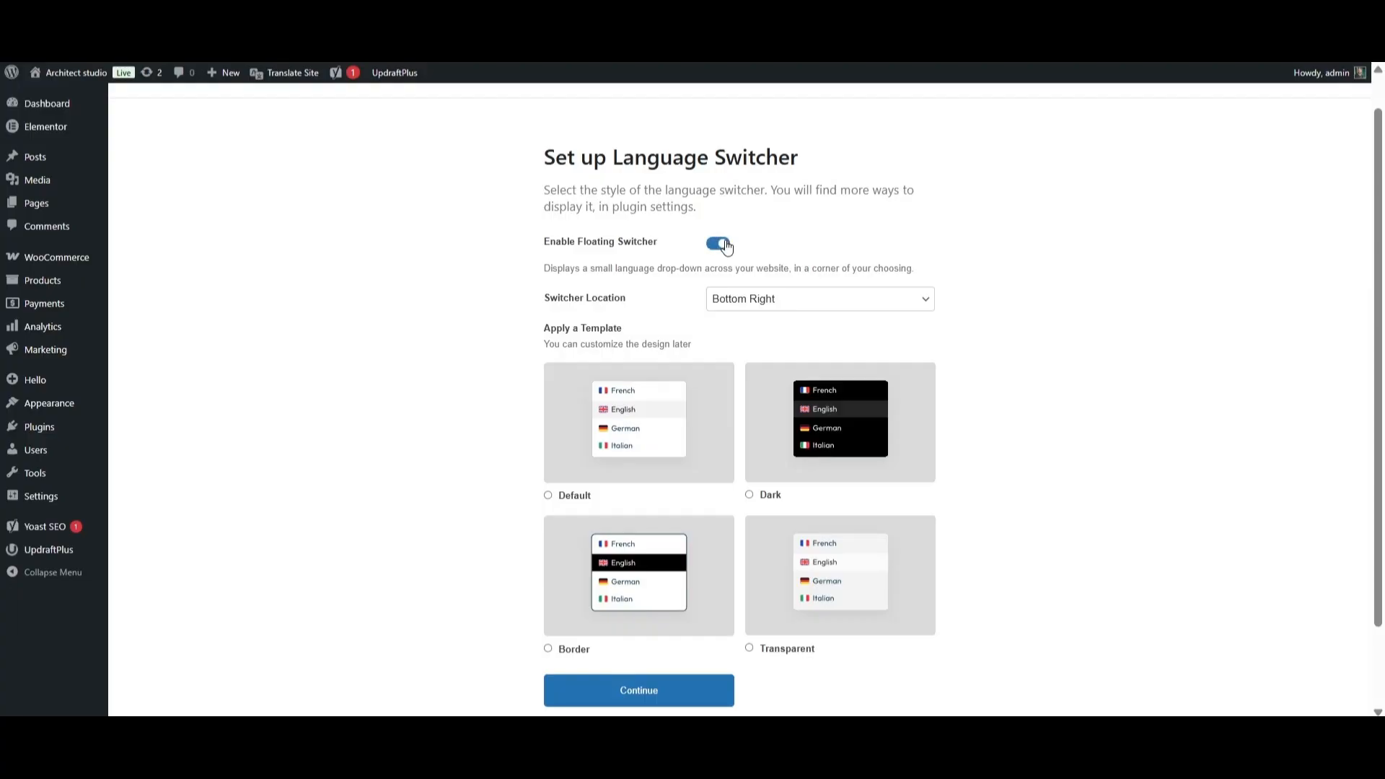
Set the switcher location to Bottom Right and give it the Border template.
left_click(823, 298)
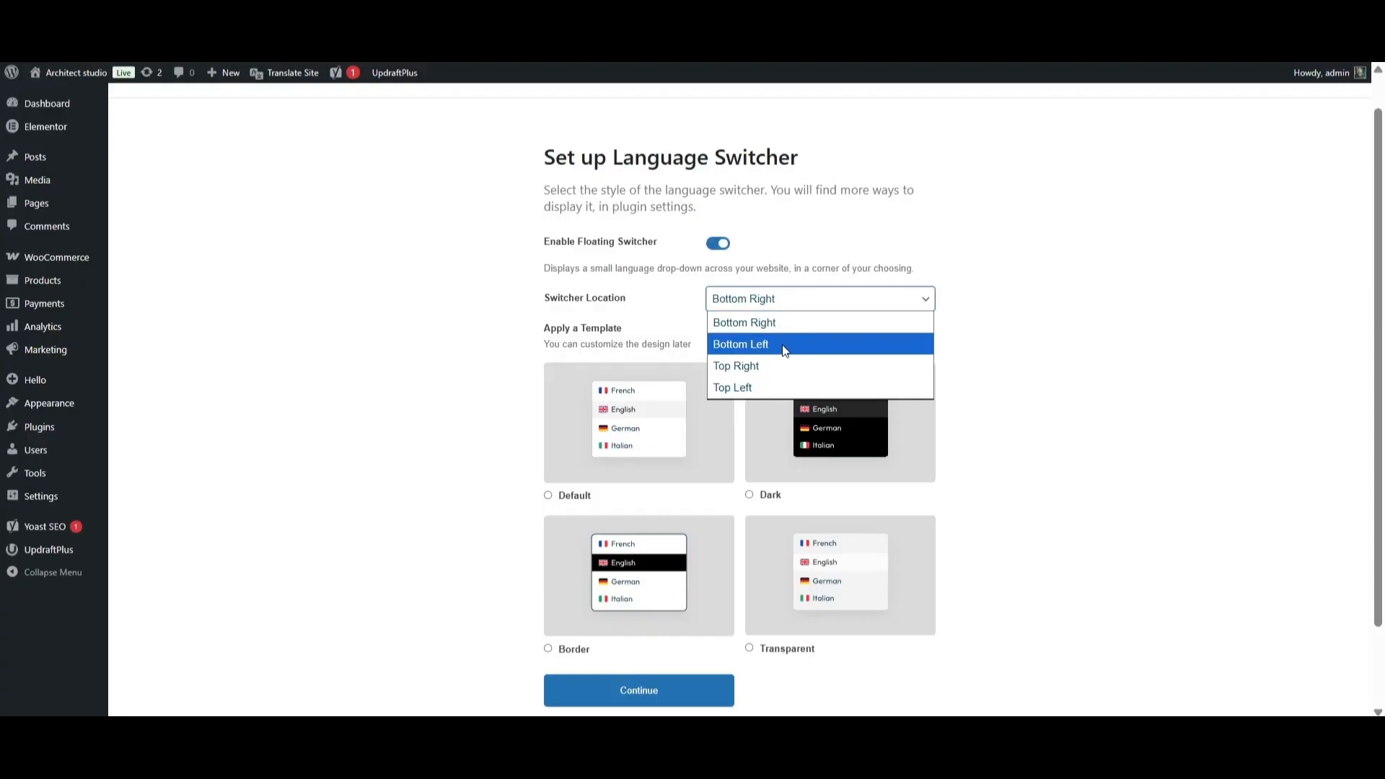
left_click(769, 388)
left_click(823, 299)
left_click(826, 322)
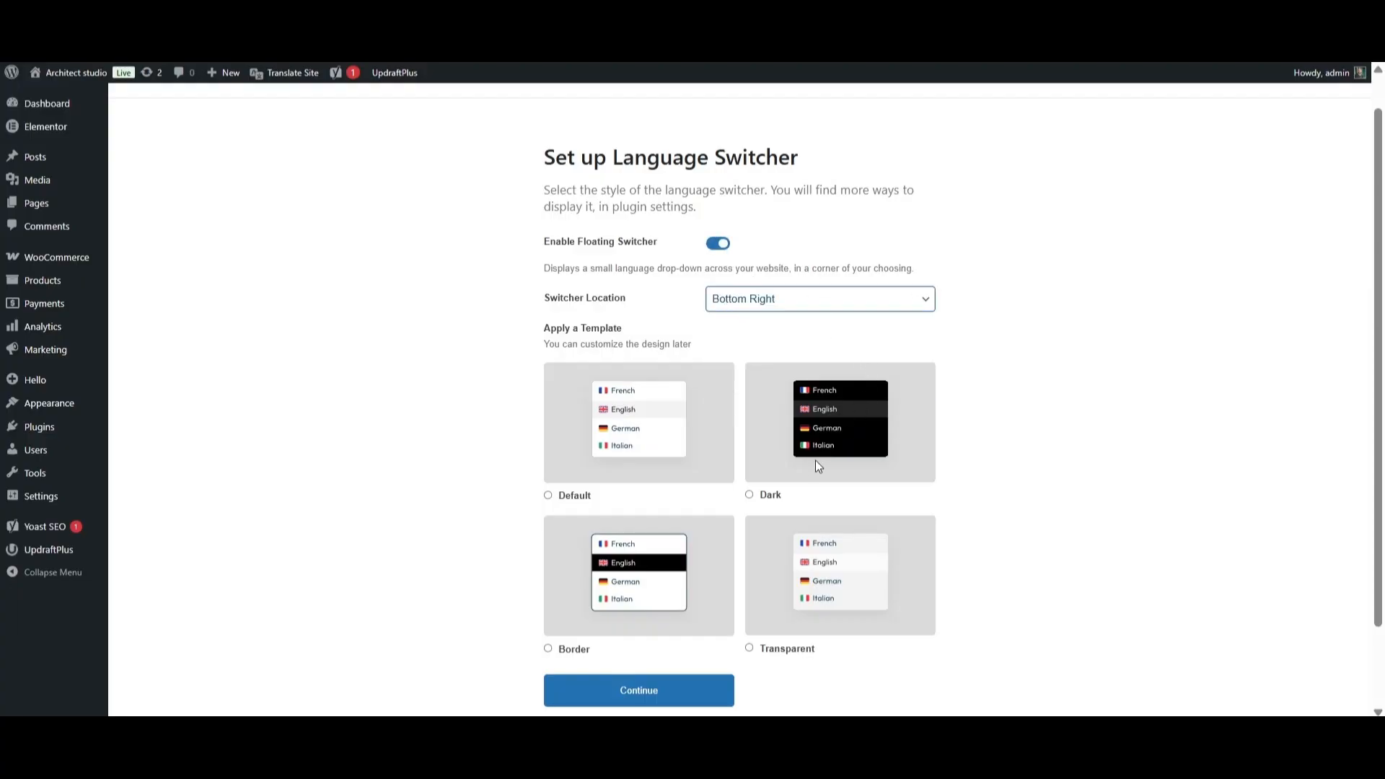
left_click(750, 497)
left_click(549, 648)
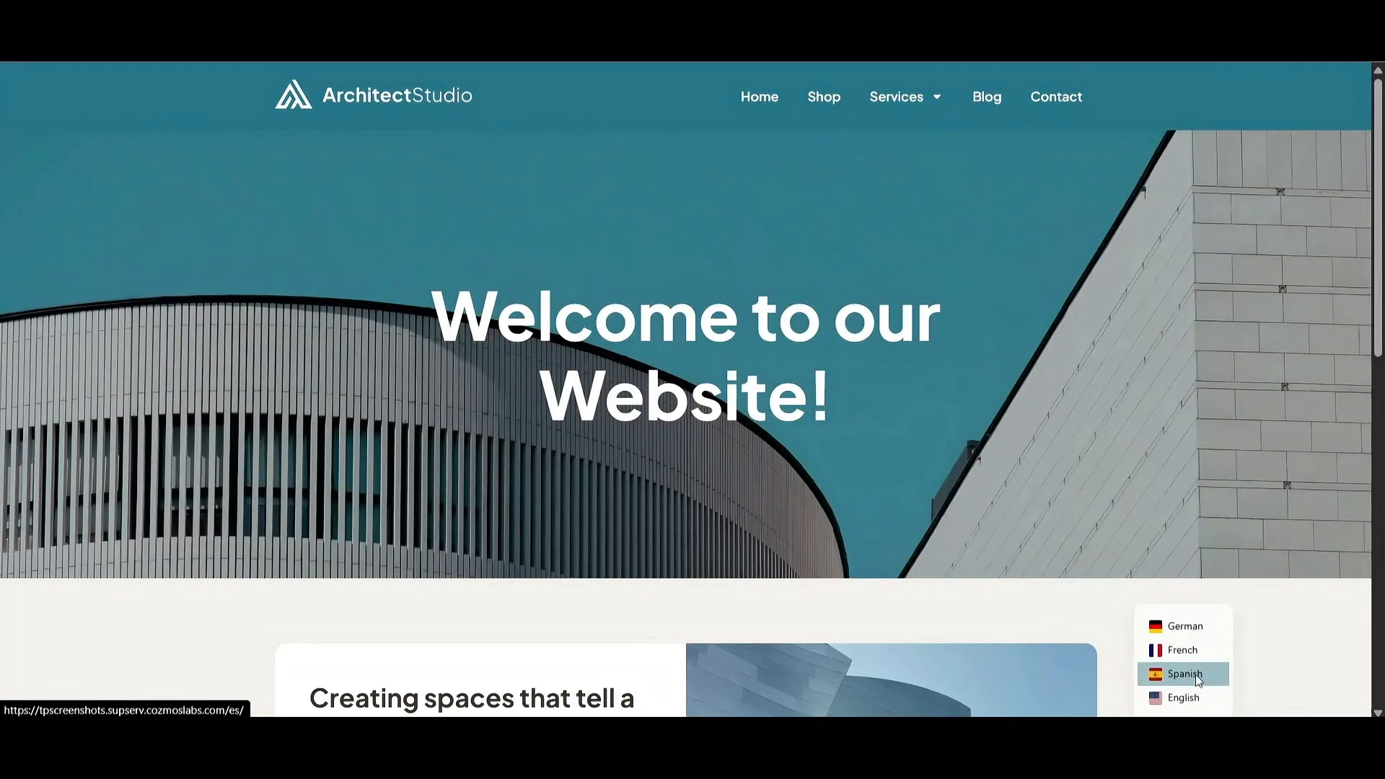
Preview the site in Spanish and French, then show the minimalist-living blog post in Spanish.
left_click(1196, 674)
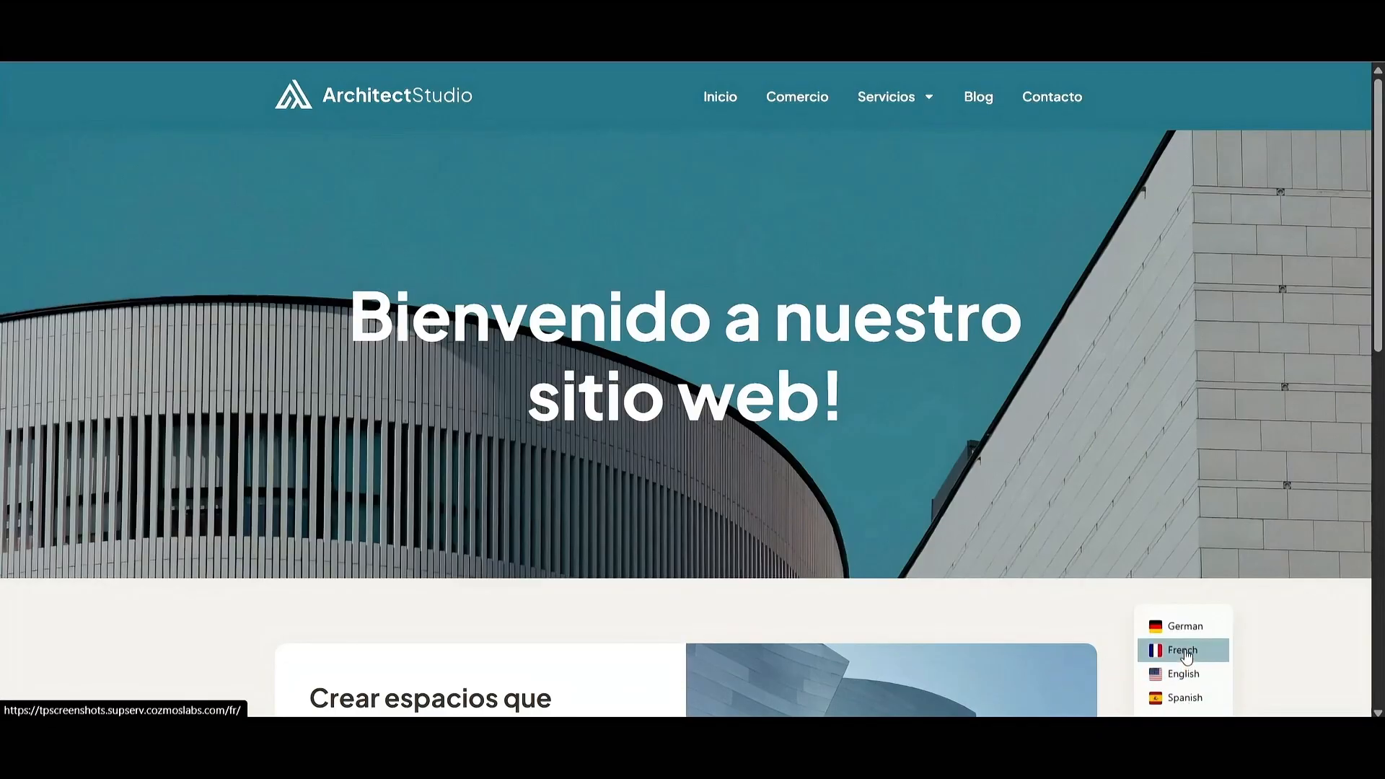
left_click(1187, 652)
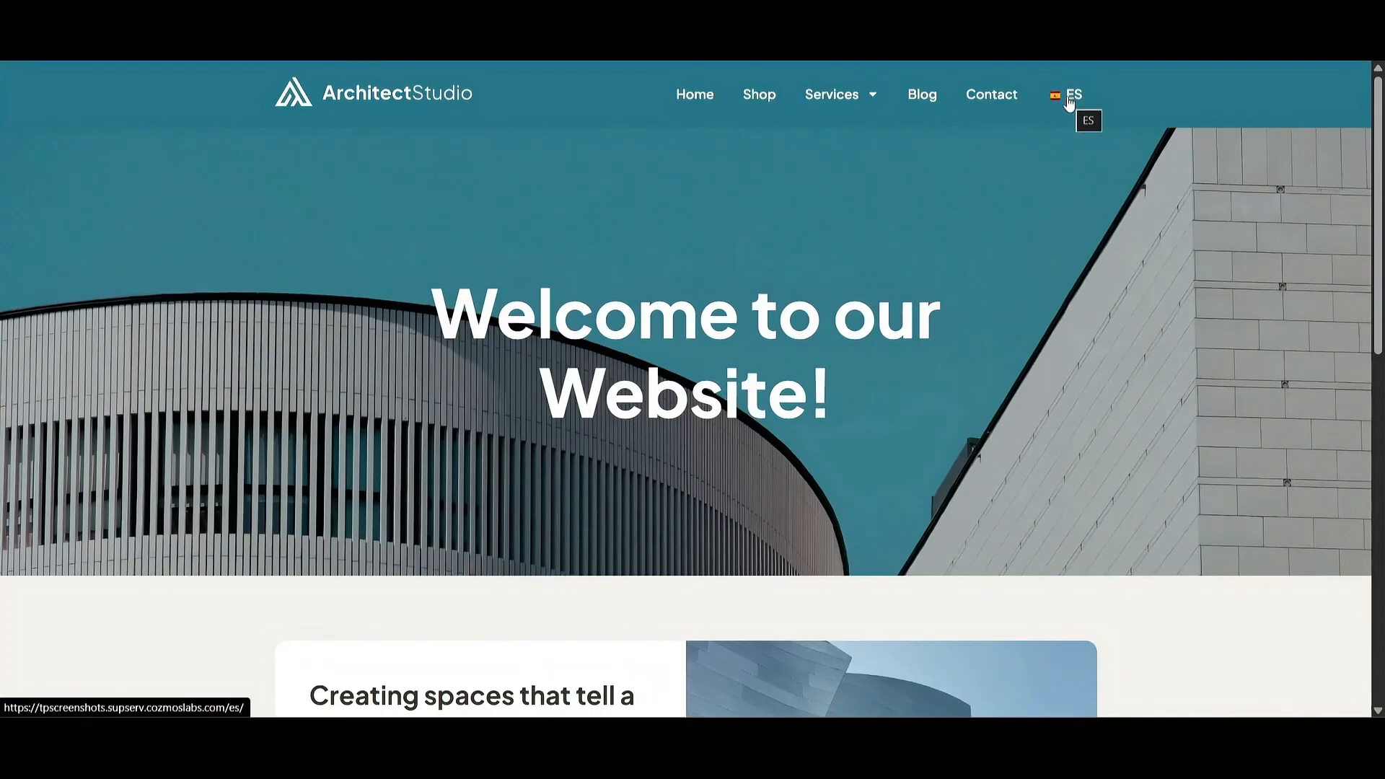
left_click(1070, 99)
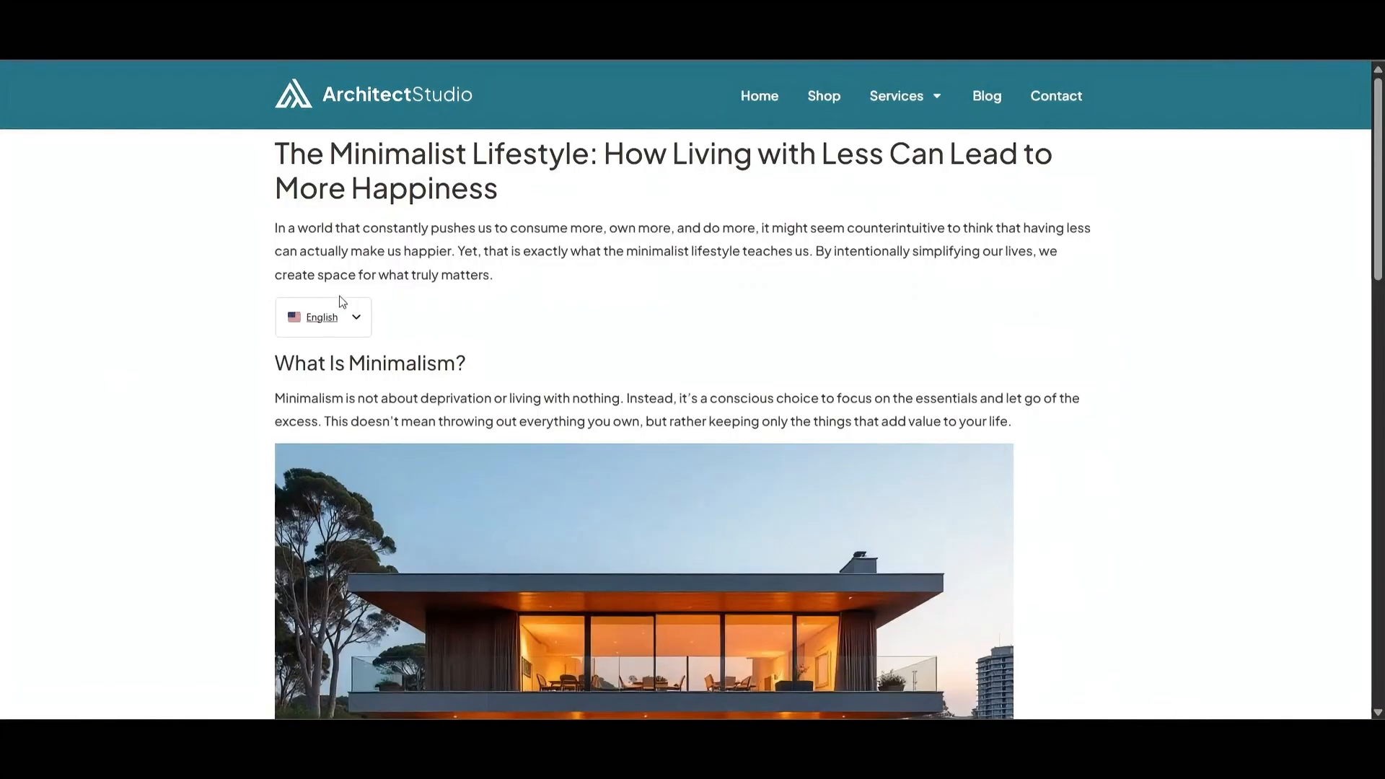
mouse_move(325, 315)
left_click(326, 341)
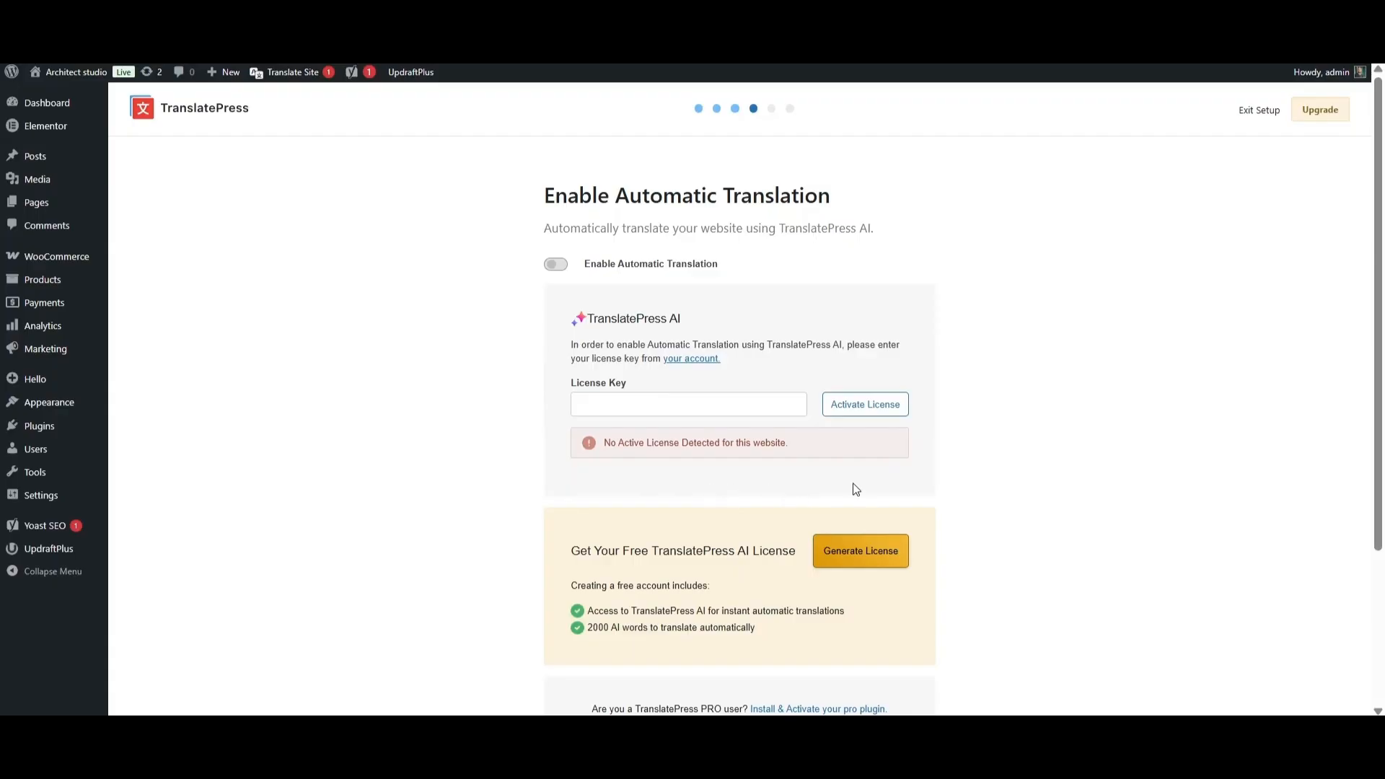
Review the license options on the Enable Automatic Translation step and request a free TranslatePress AI license.
scroll(974, 495, "down", 3)
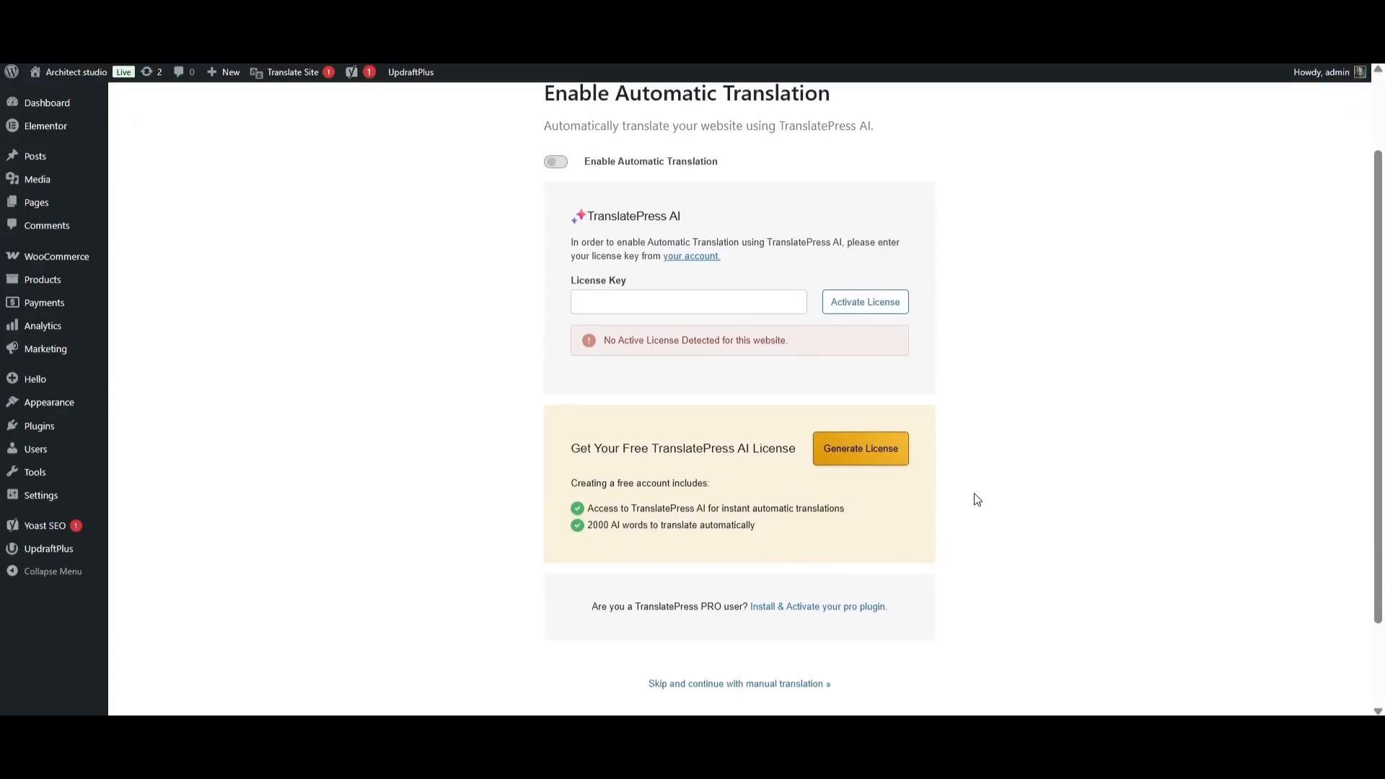
scroll(977, 498, "up", 2)
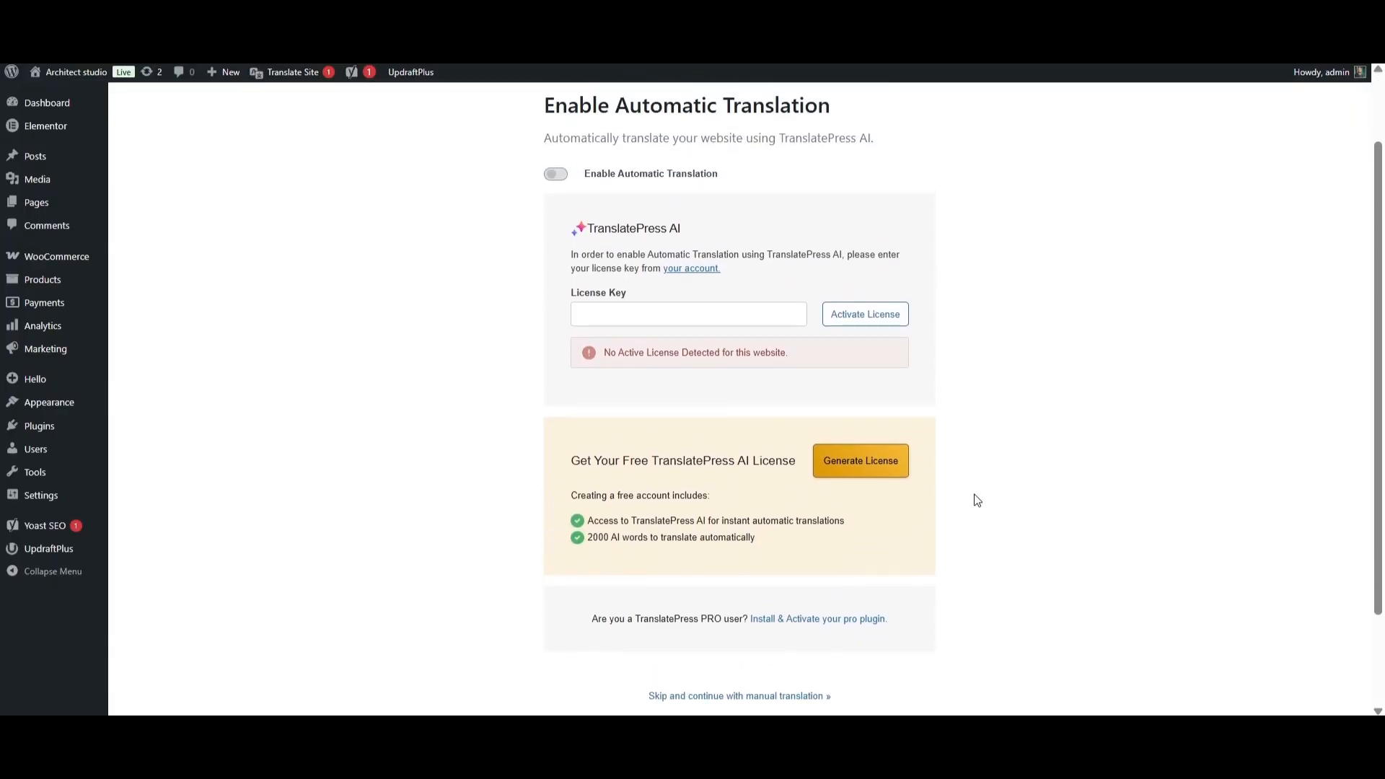
left_click(871, 469)
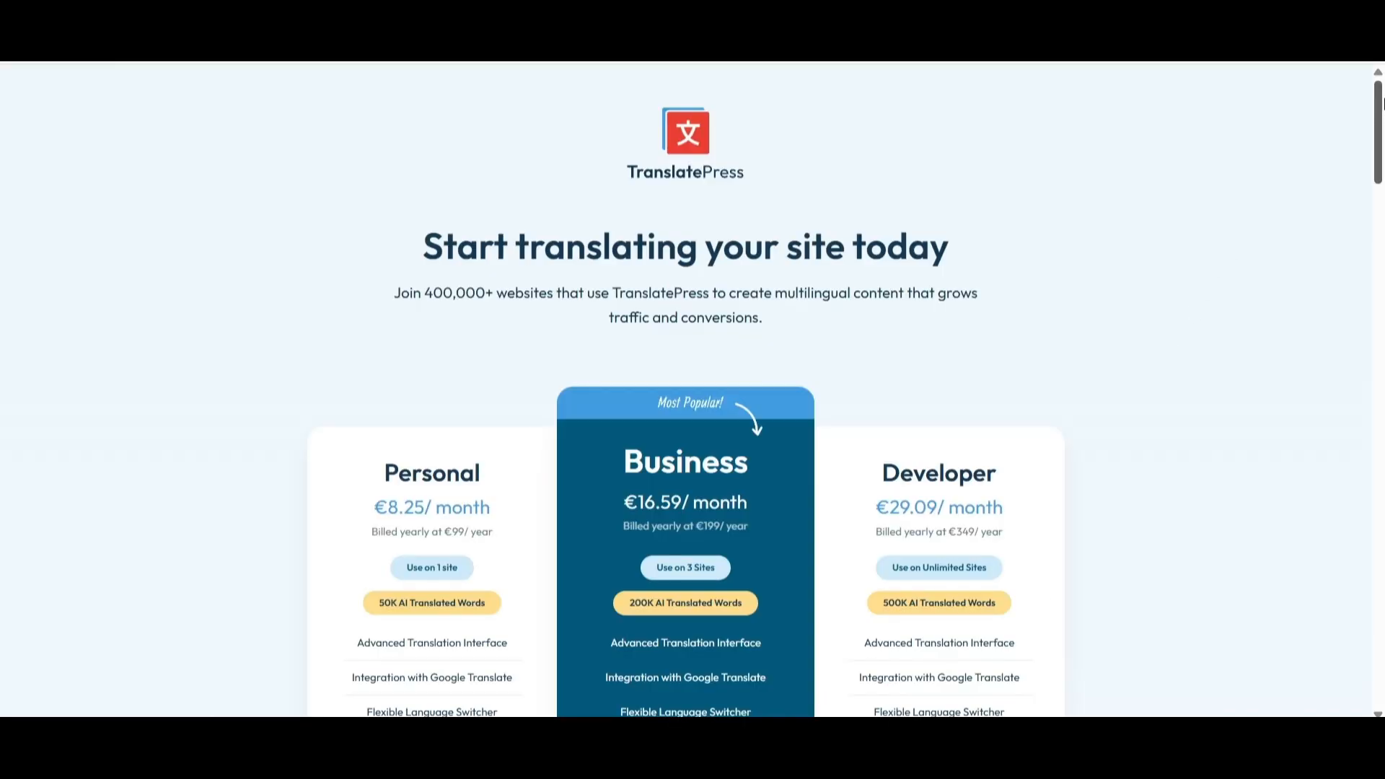
Fill in the username, first name and last name on the free license sign-up form.
left_click_drag(1380, 101, 1381, 151)
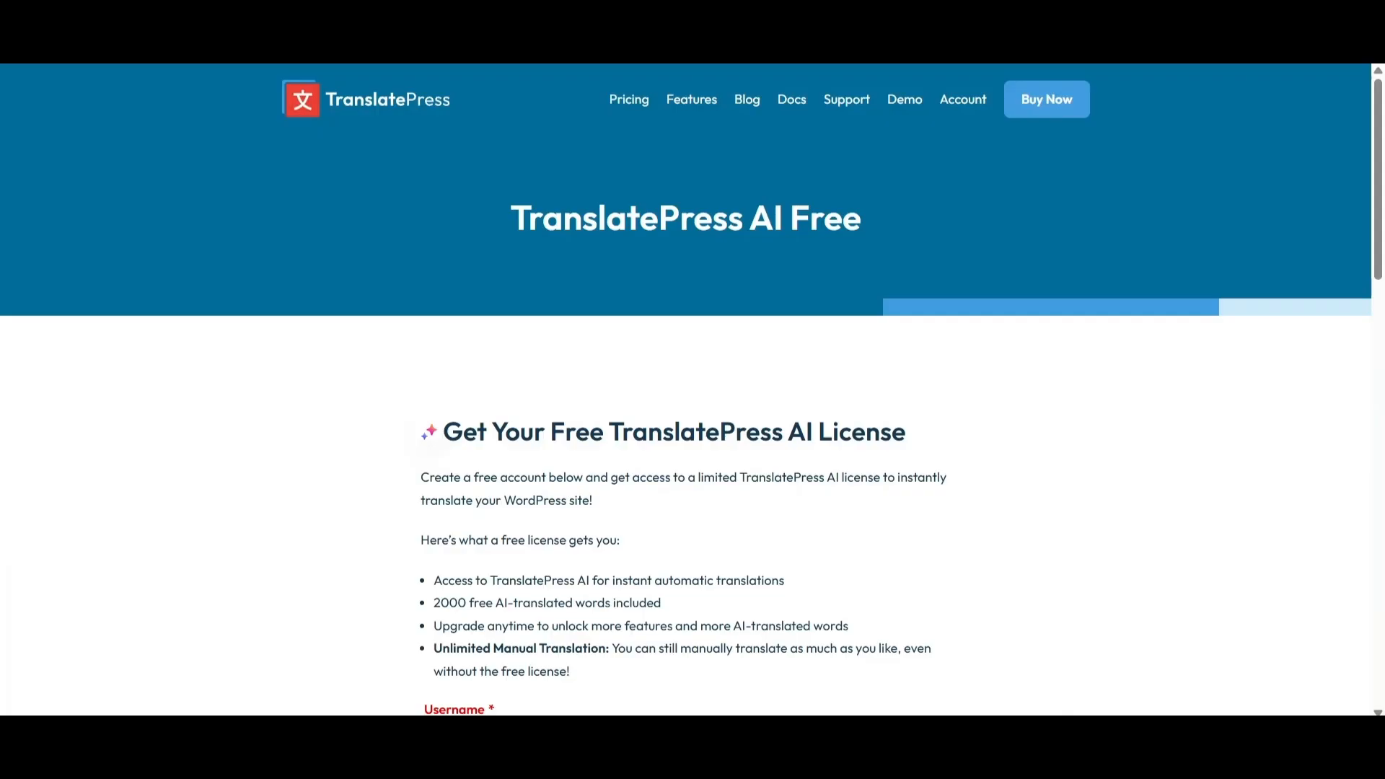
scroll(1382, 309, "down", 8)
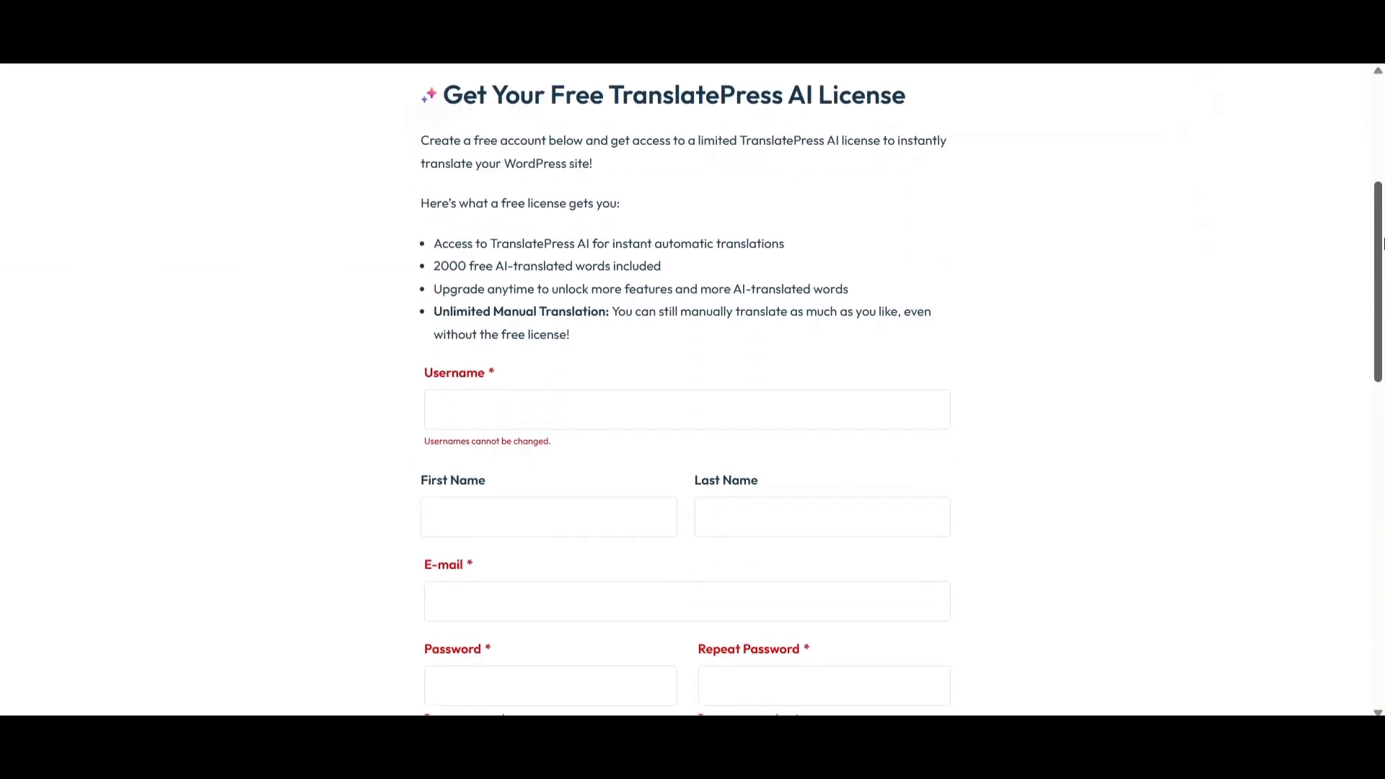
left_click(613, 176)
type("example")
left_click(578, 280)
type("Example")
left_click(792, 274)
type("Last Name")
left_click(668, 355)
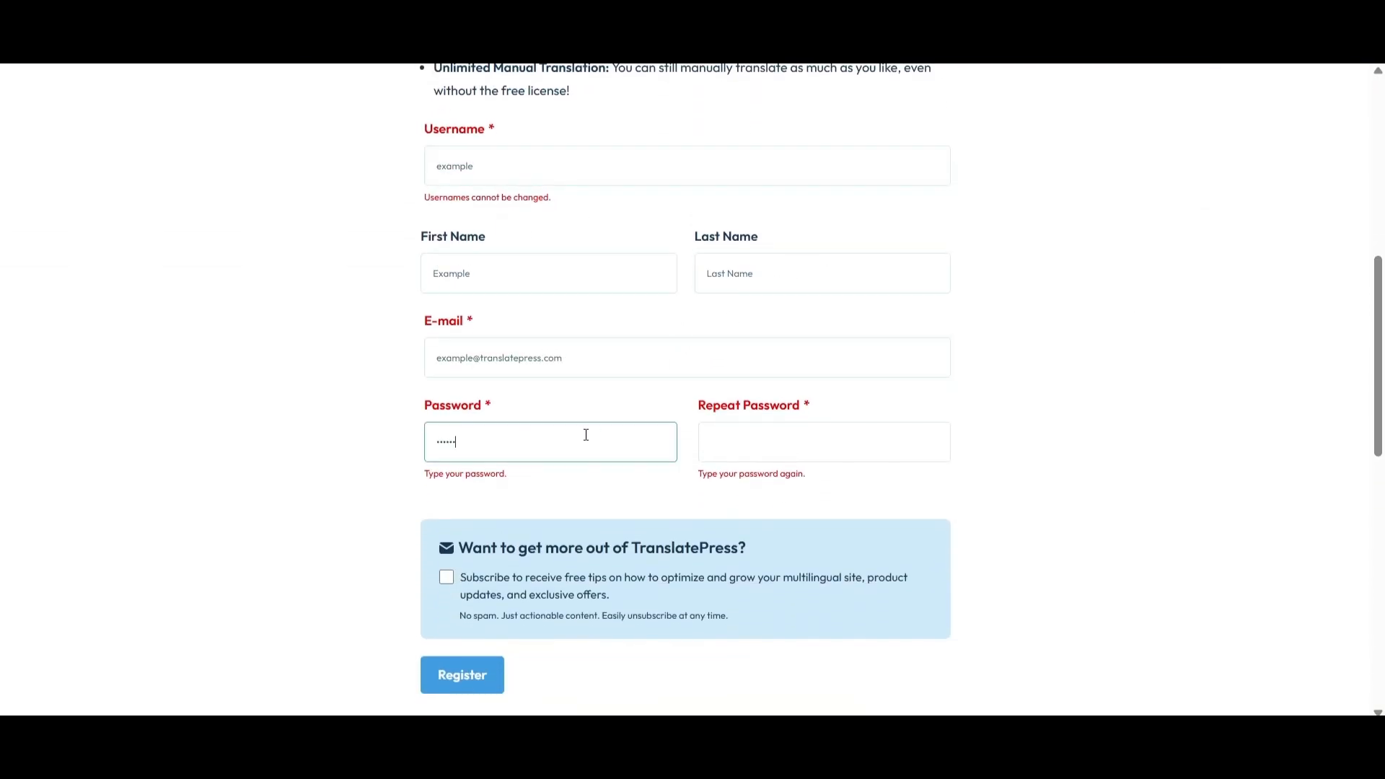
Enter the account e-mail and password, then submit the license registration.
left_click(746, 436)
type("......")
left_click(463, 675)
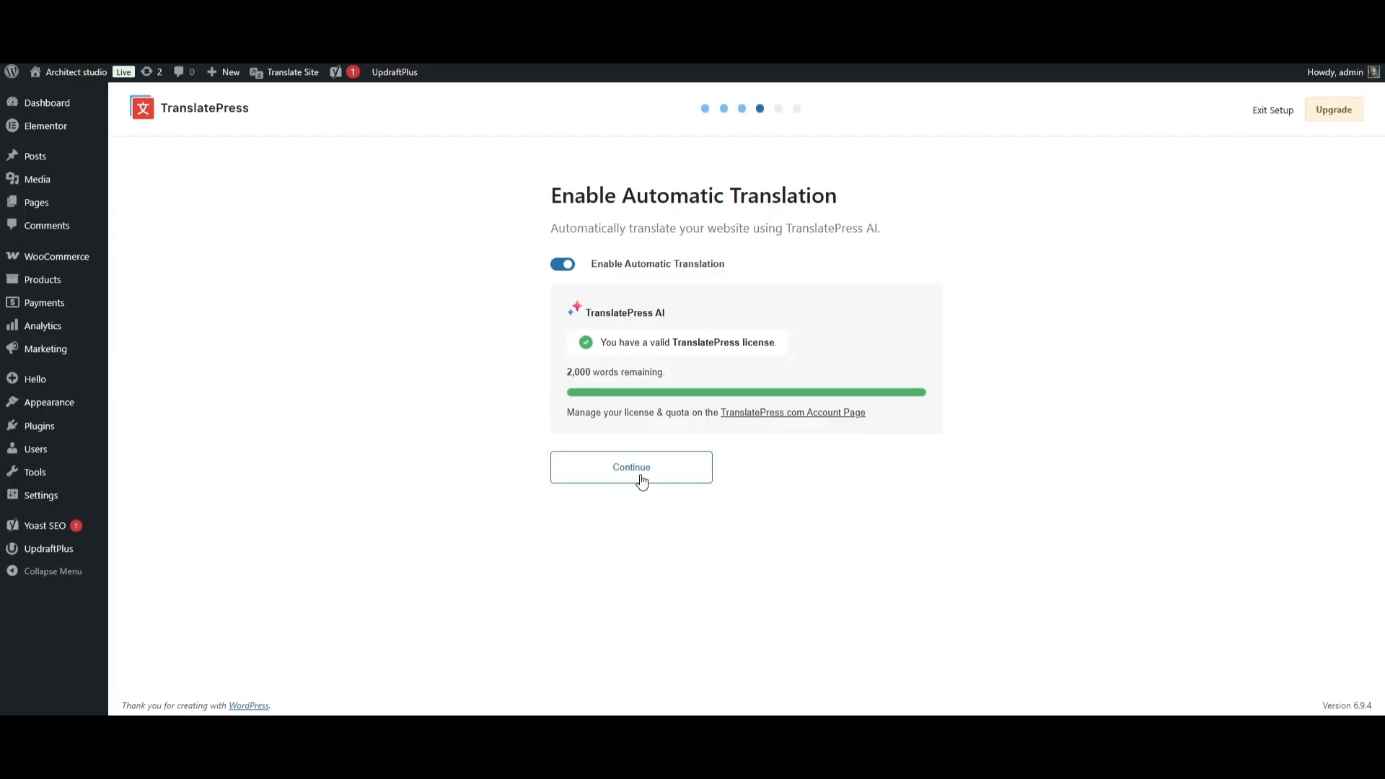
Keep automatic translation on and finish setup with every add-on module left disabled.
left_click(642, 482)
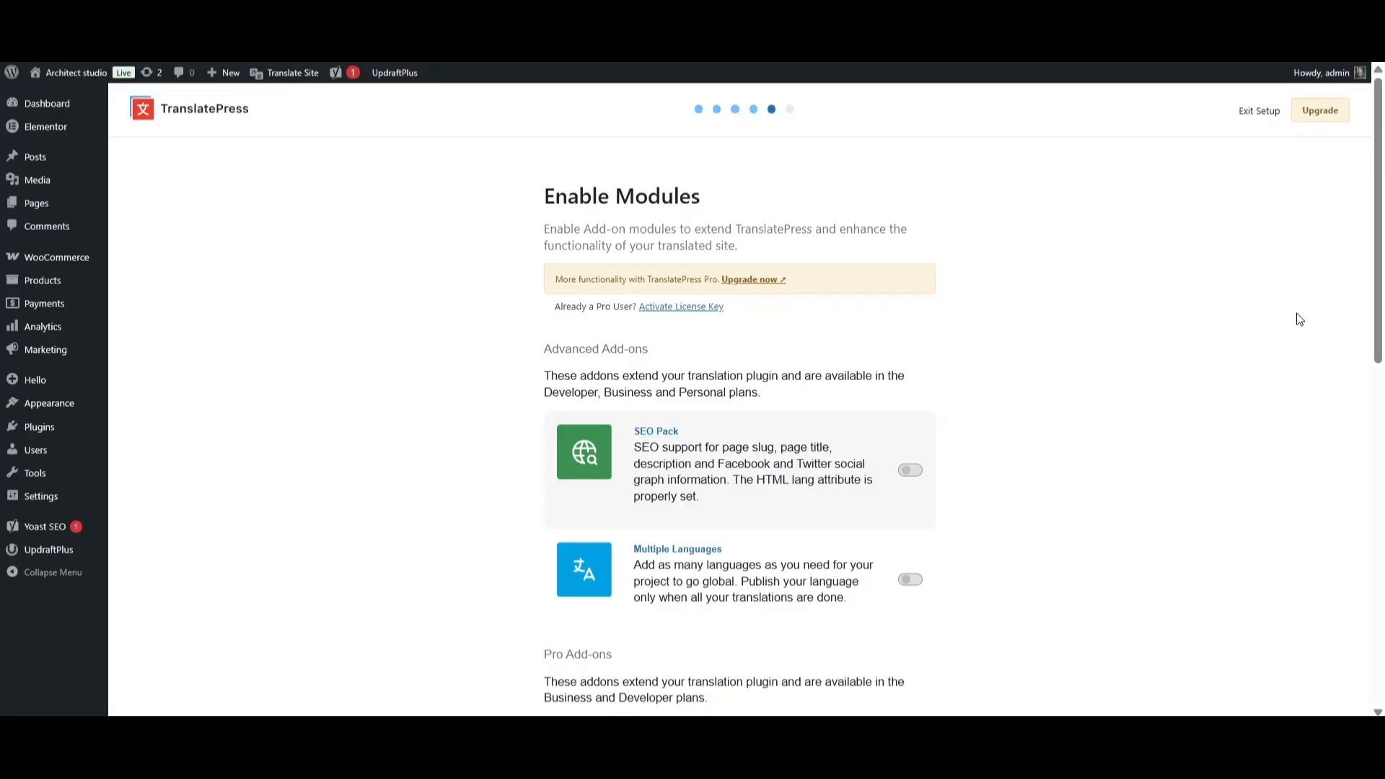
left_click_drag(1380, 245, 1377, 357)
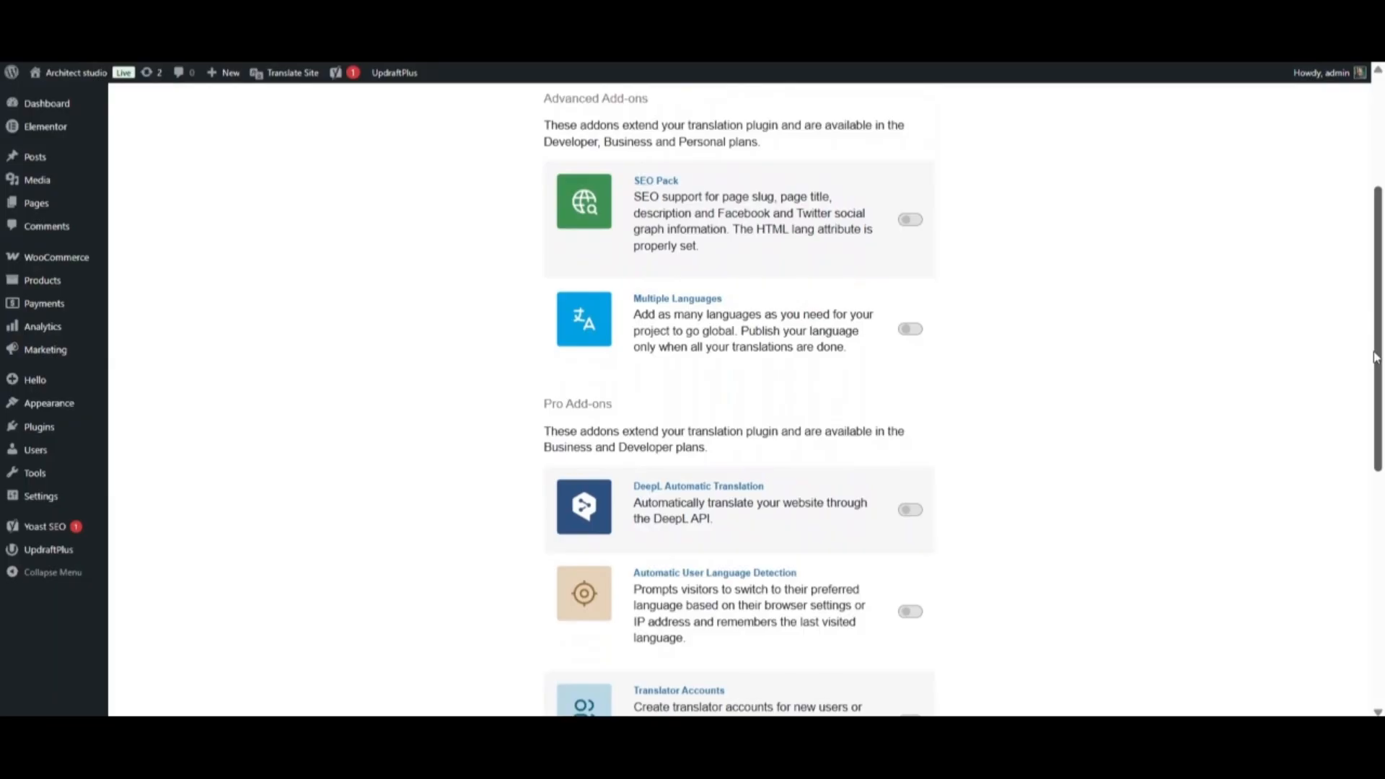
left_click_drag(1374, 357, 1373, 574)
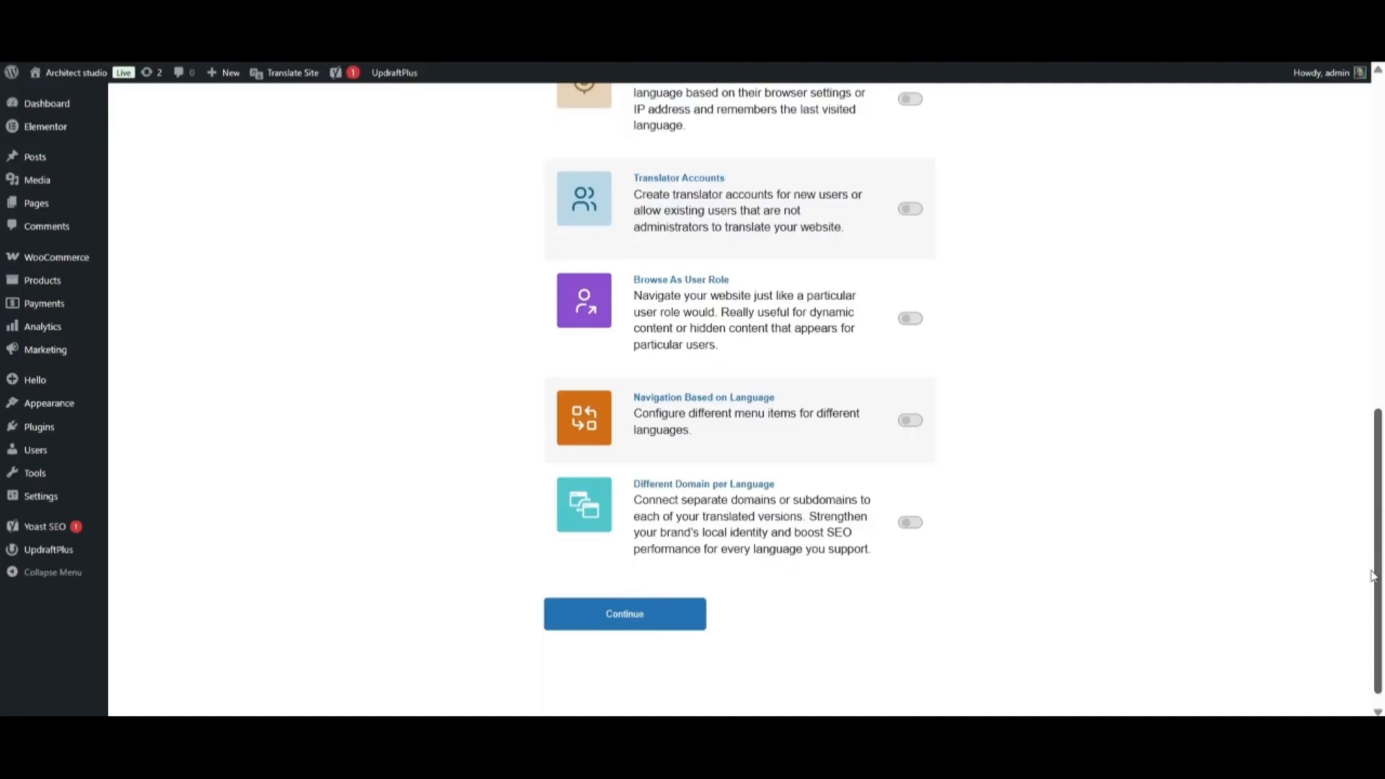
mouse_move(1374, 575)
left_mouse_down()
mouse_move(1382, 236)
mouse_move(1382, 586)
left_mouse_up()
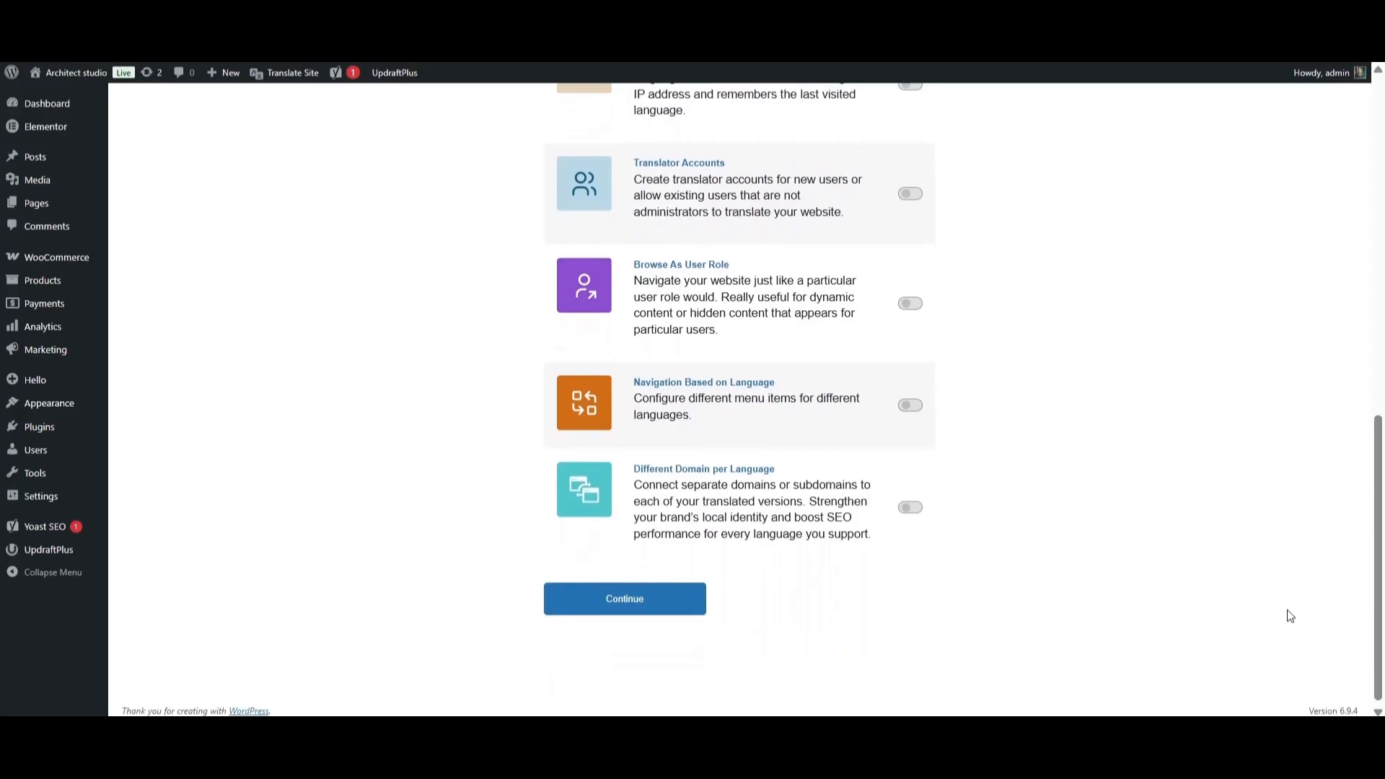
left_click(650, 606)
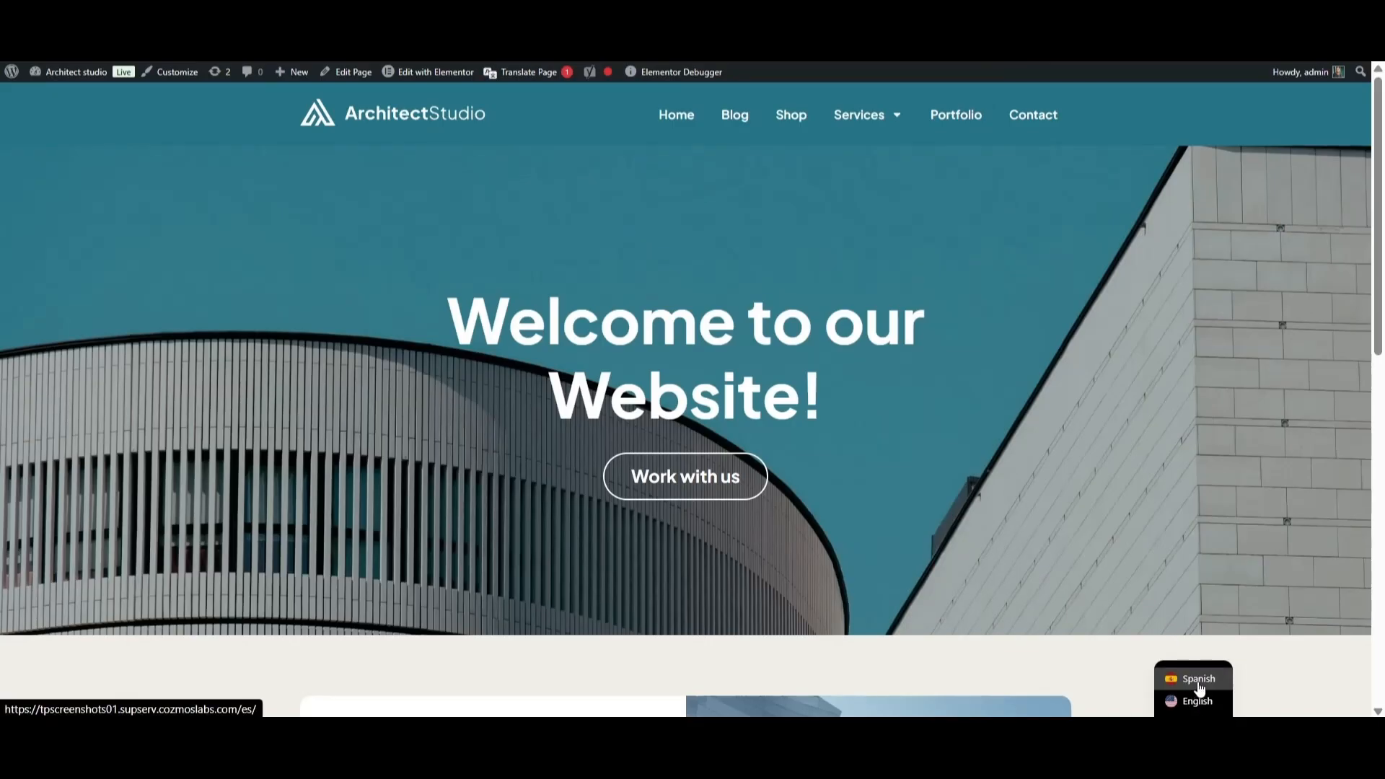
Switch the front end to Spanish, go to the Comercio shop page and open its sort options.
left_click(1199, 684)
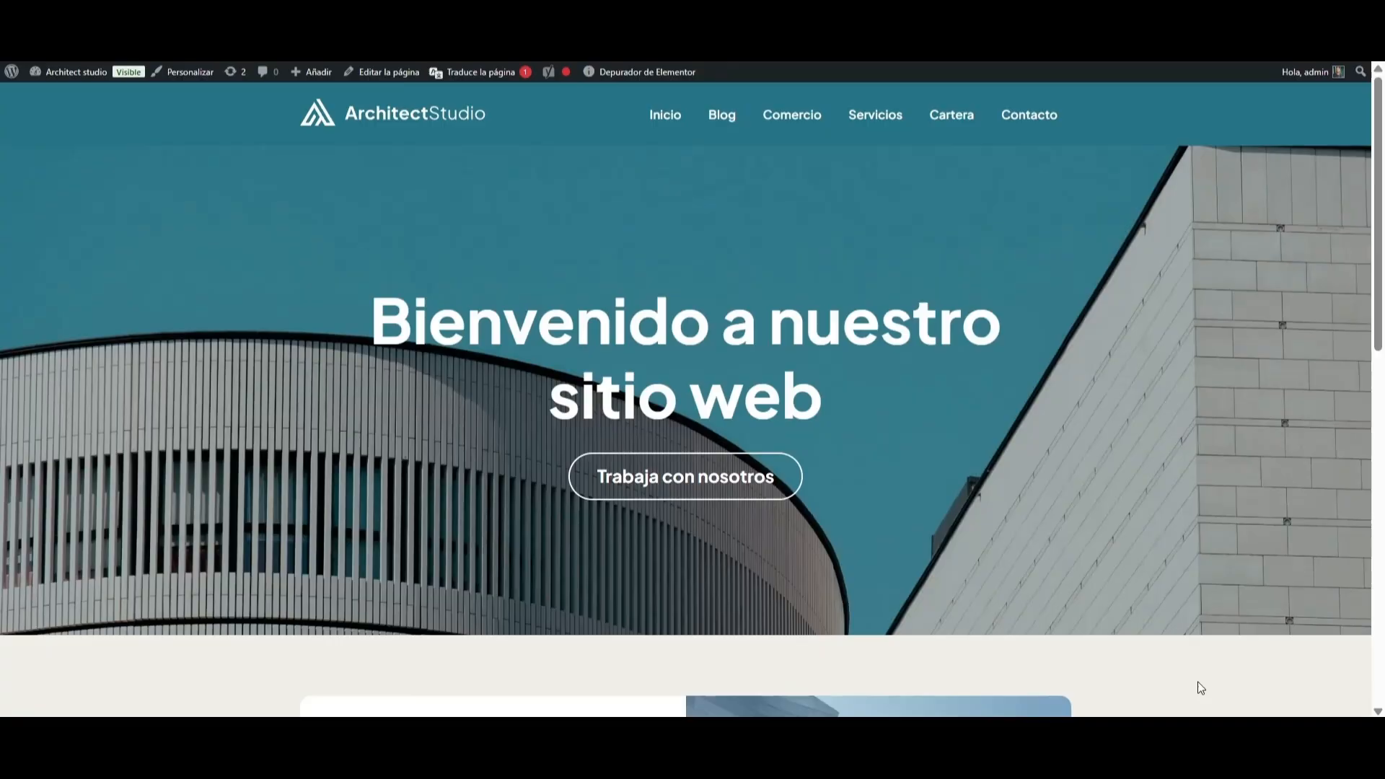
left_click(777, 114)
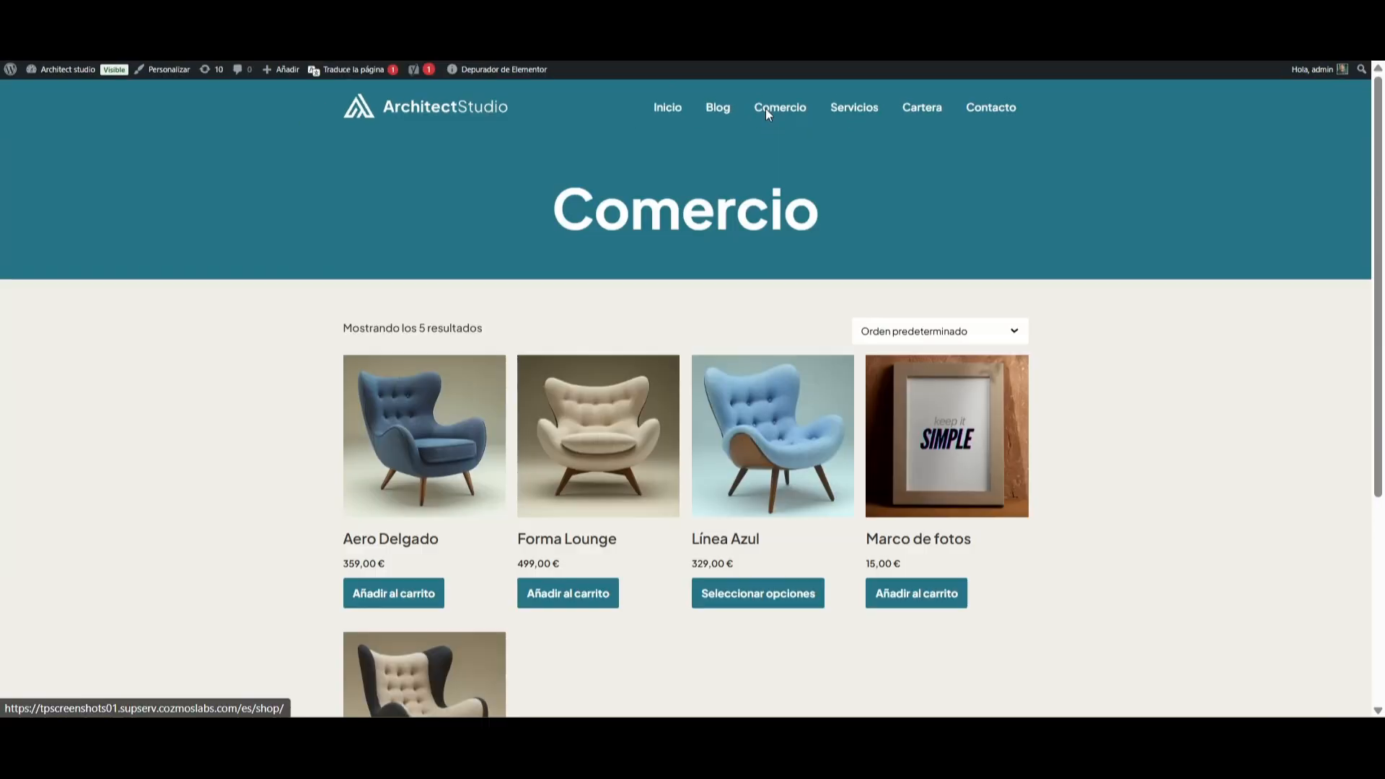
scroll(814, 206, "down", 2)
scroll(814, 206, "down", 2)
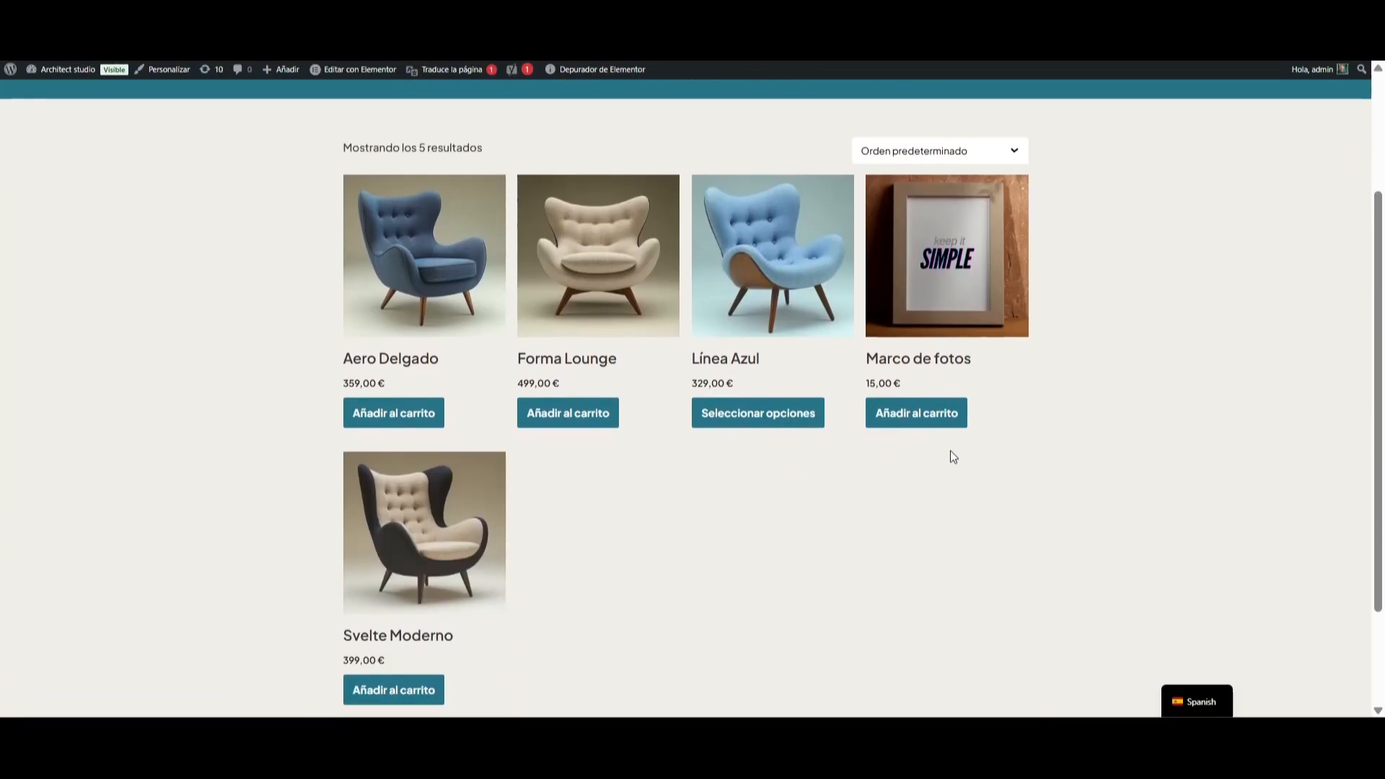
left_click(1015, 155)
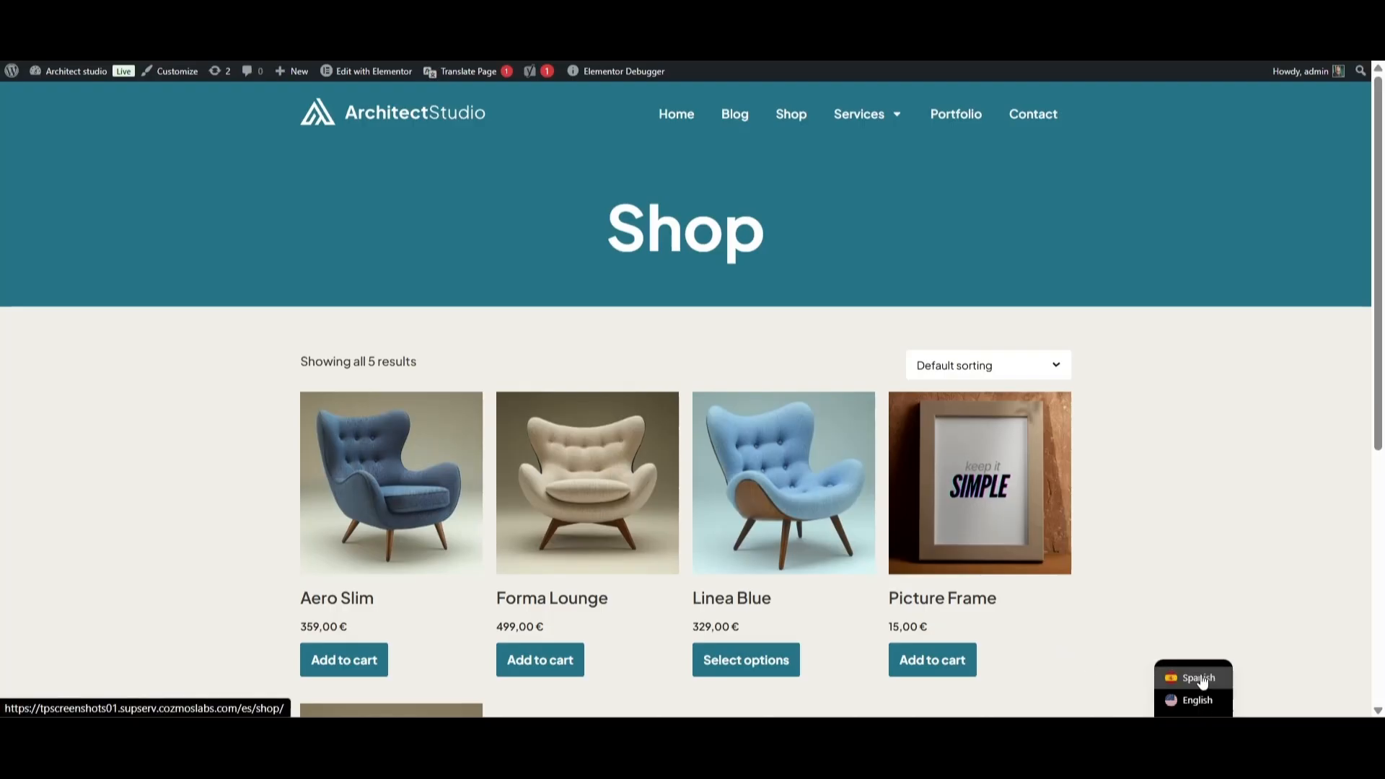
View the shop in Spanish, open the Aero Slim product, then the Cartera portfolio page.
left_click(1199, 678)
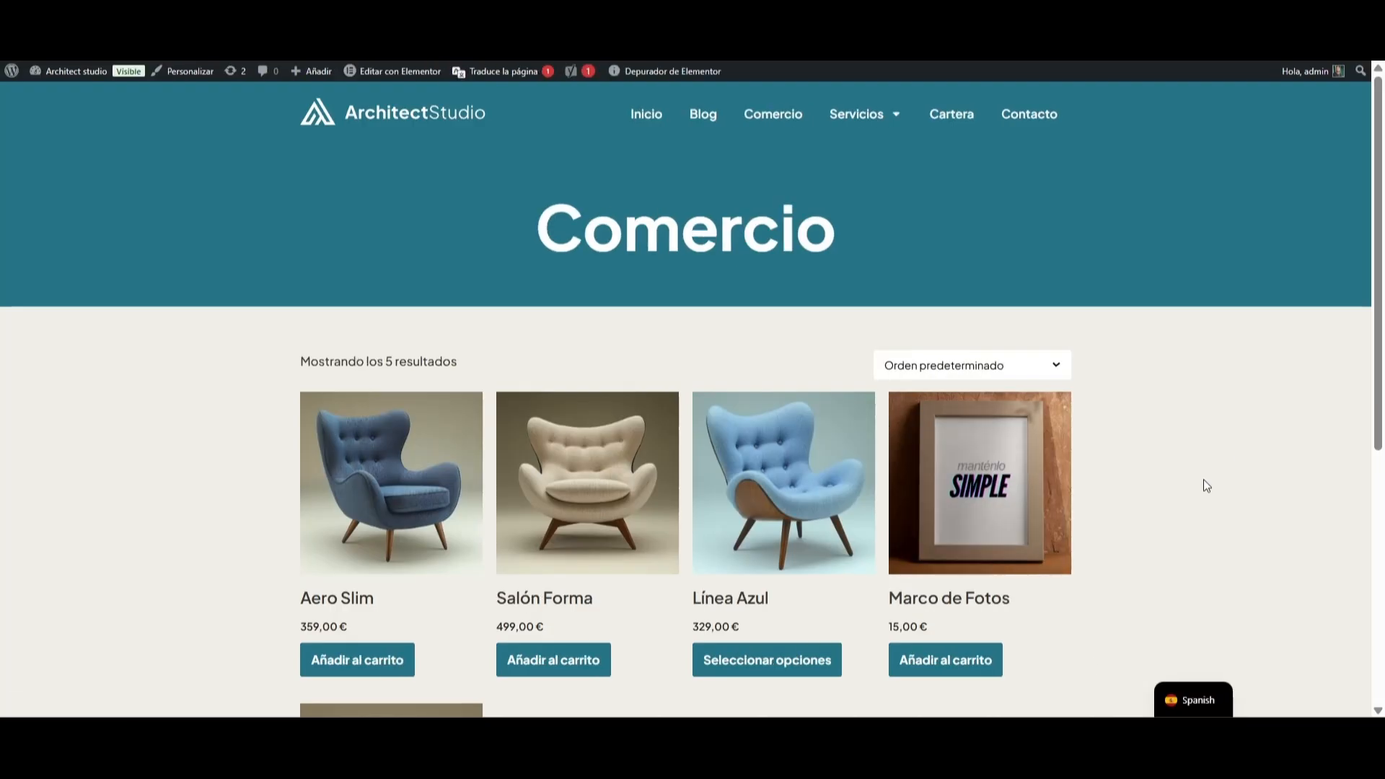
left_click(368, 497)
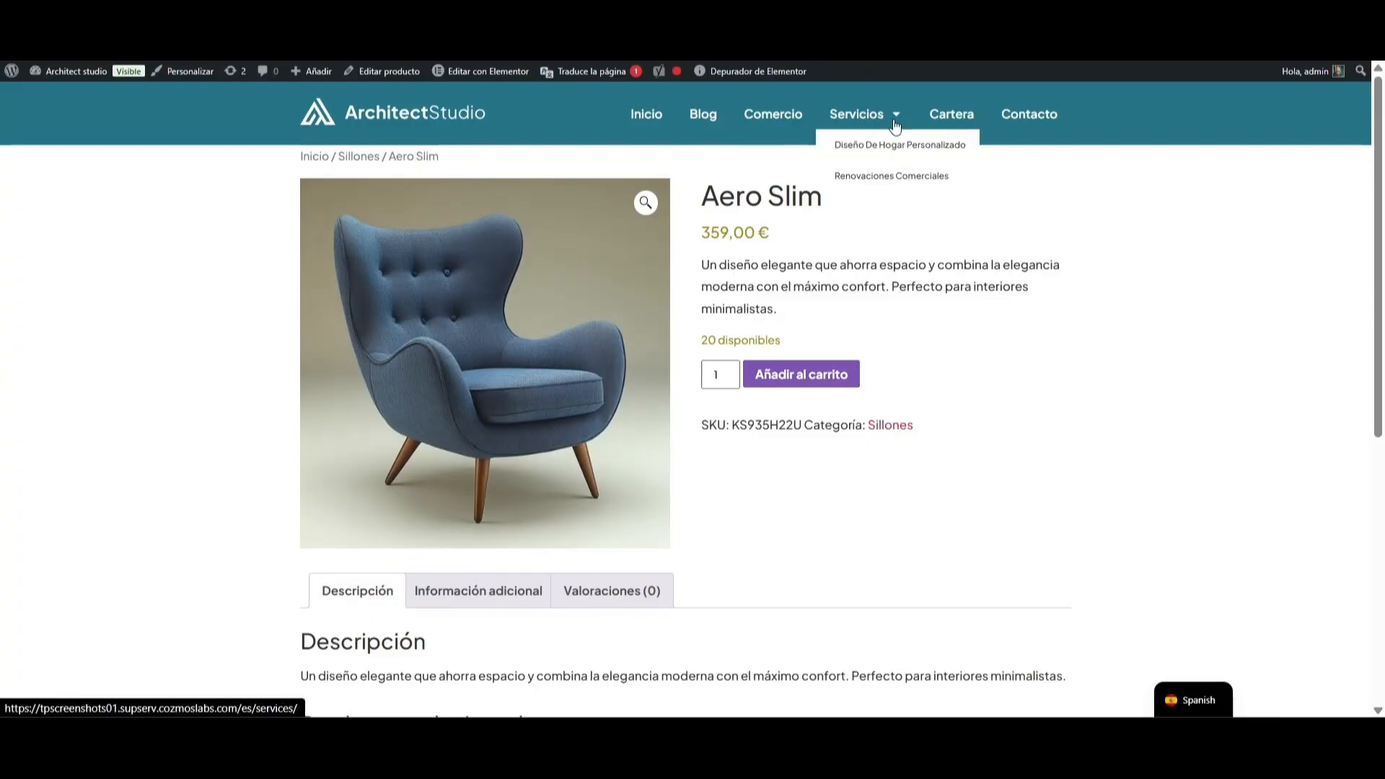
left_click(951, 118)
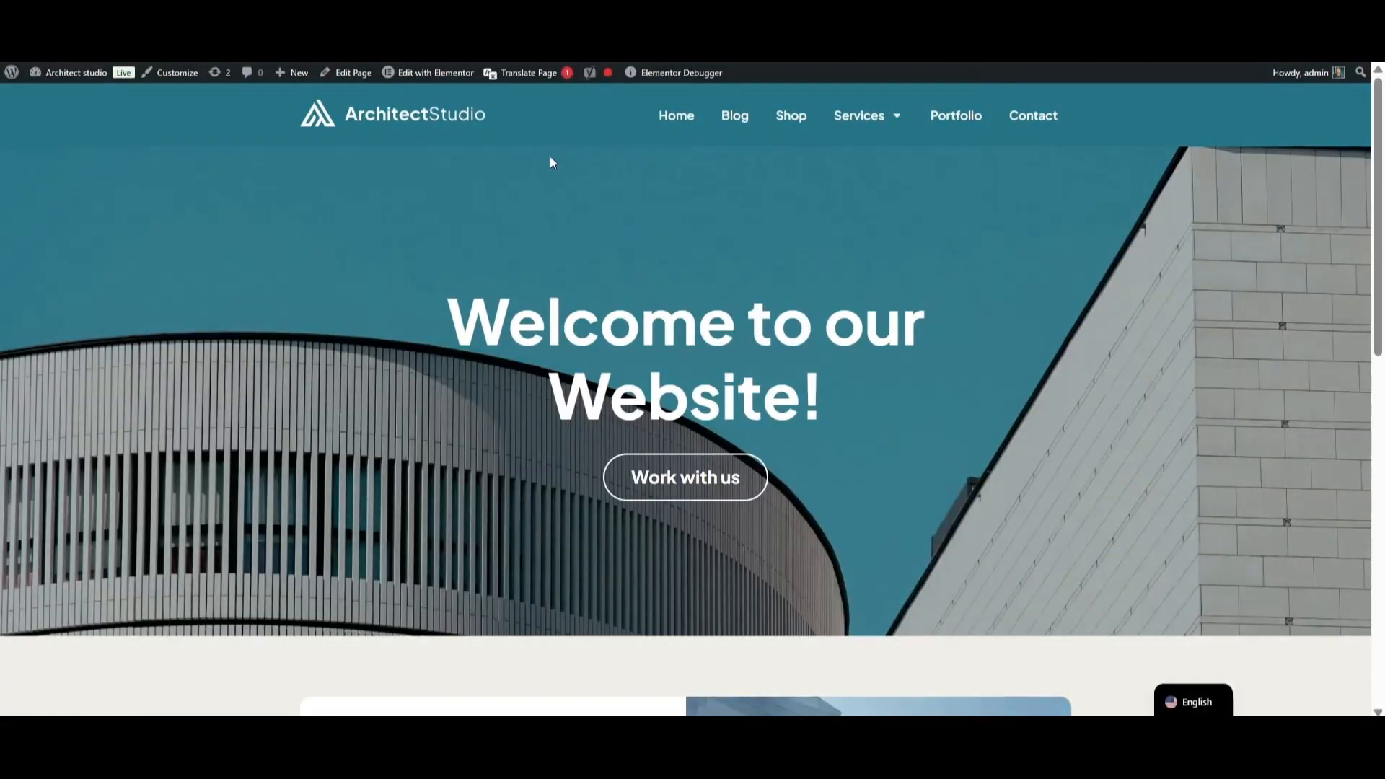
In the translation editor, save the welcome heading as "Bienvenido a nuestro sitio web!".
left_click(523, 72)
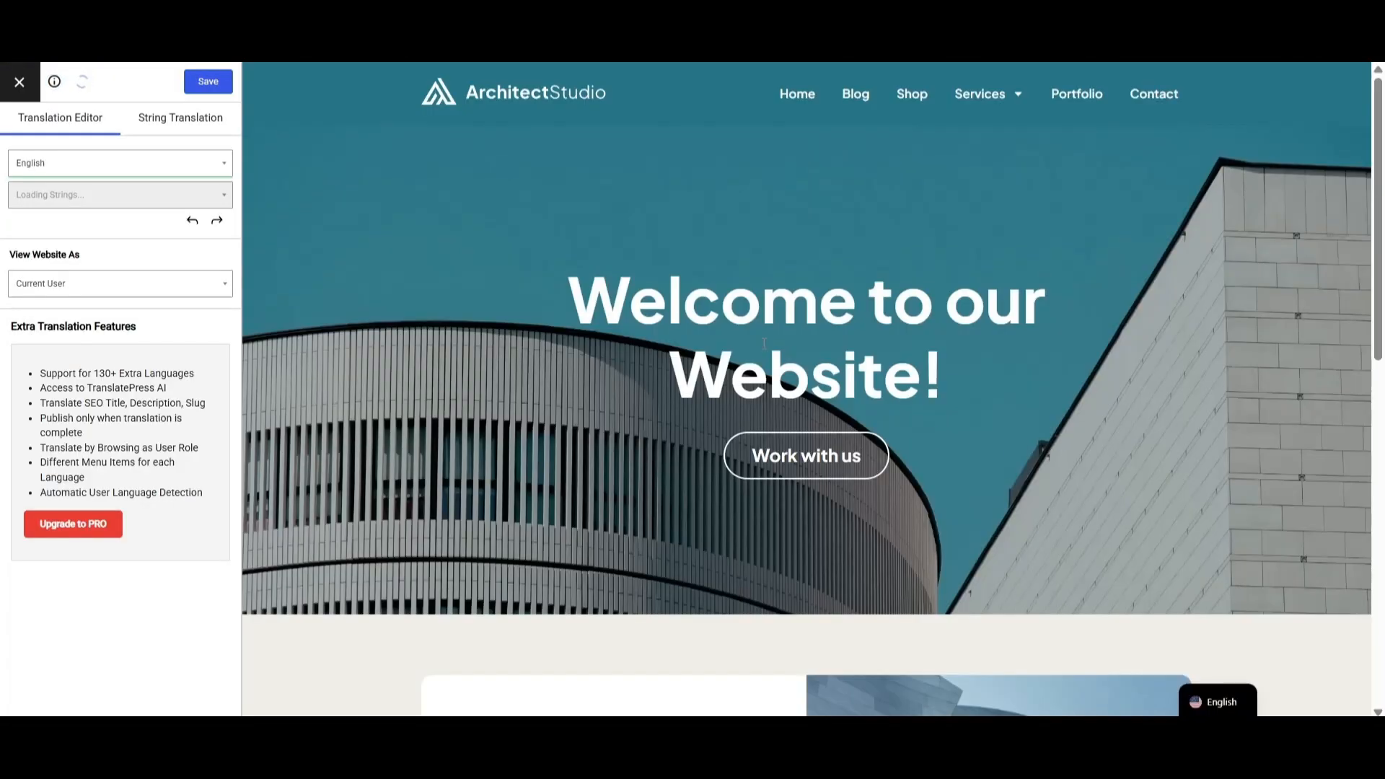
mouse_move(633, 303)
left_click(553, 277)
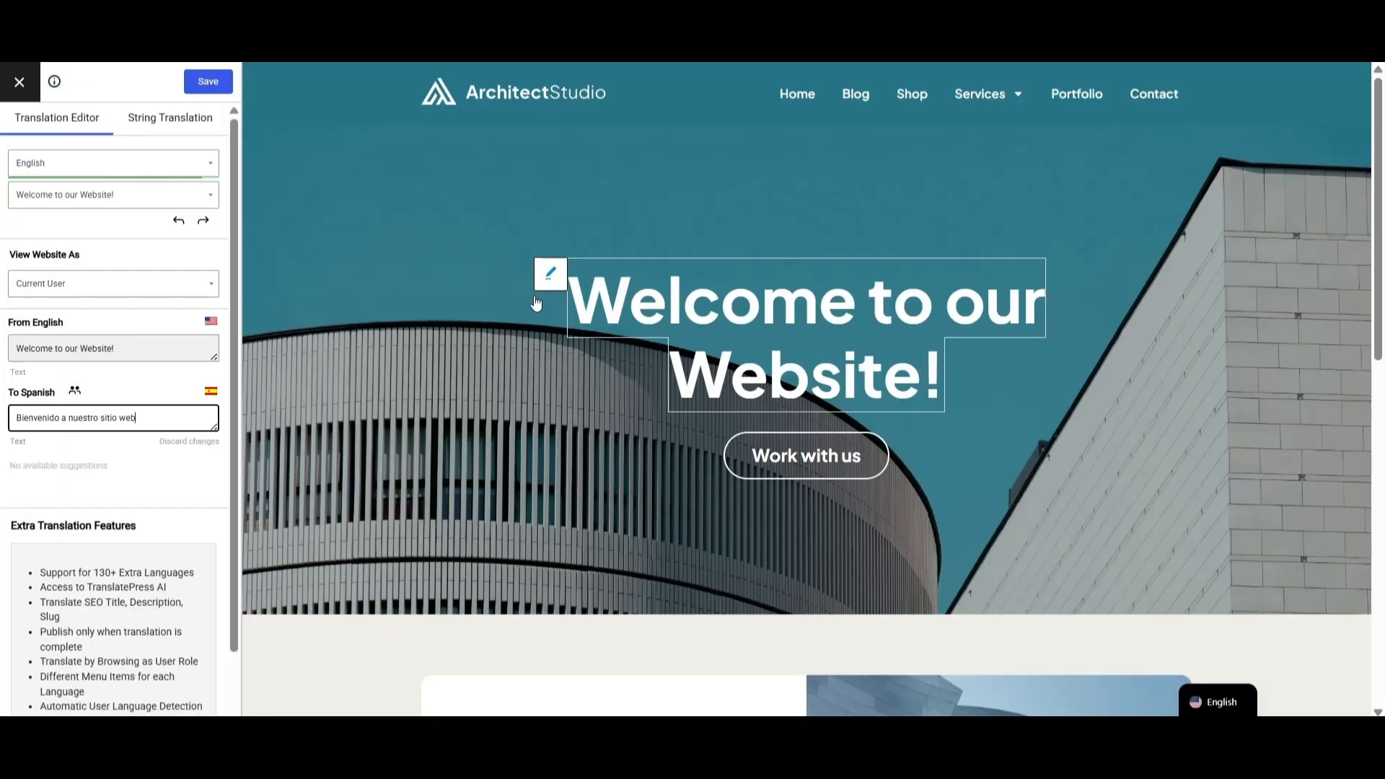
type("!")
left_click(208, 82)
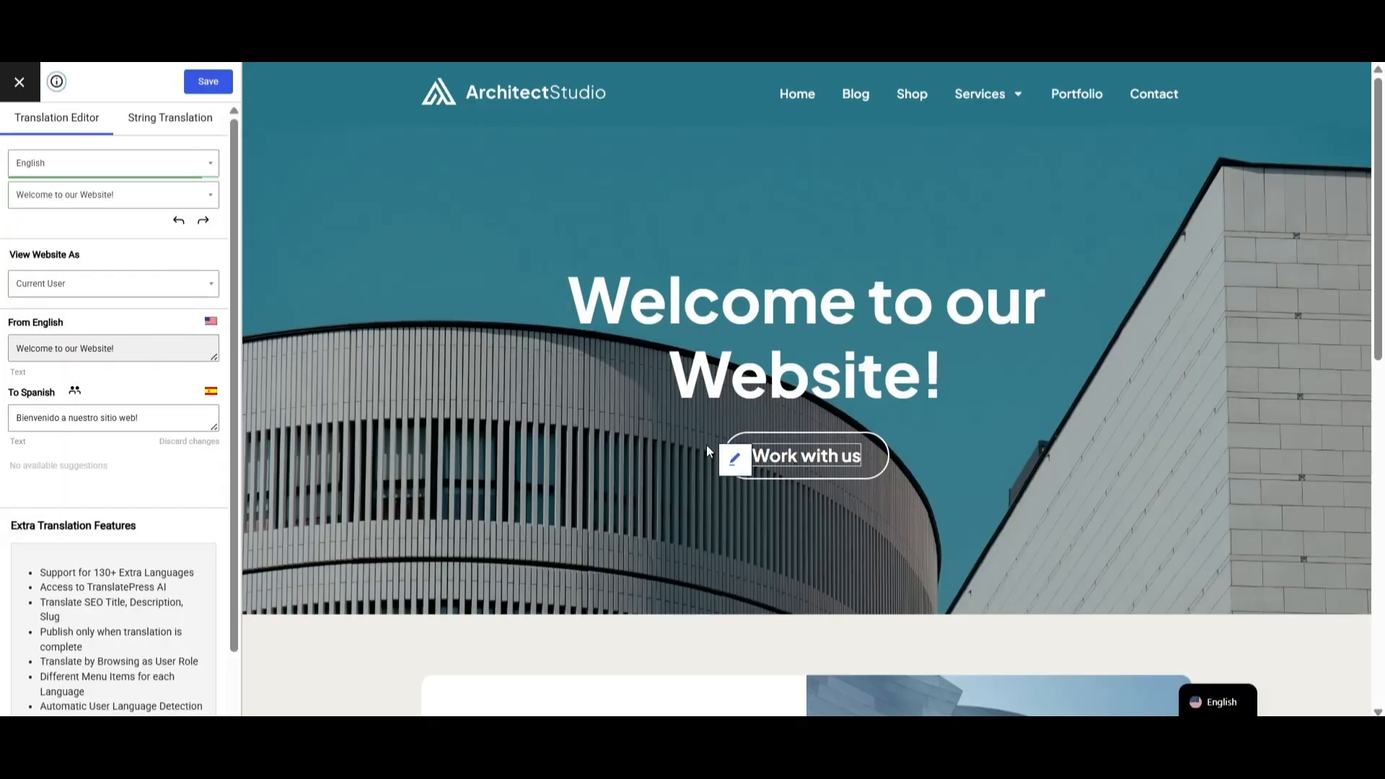
Load the "Work with us" and "Creating spaces that tell a unique story" strings for translation.
left_click(733, 466)
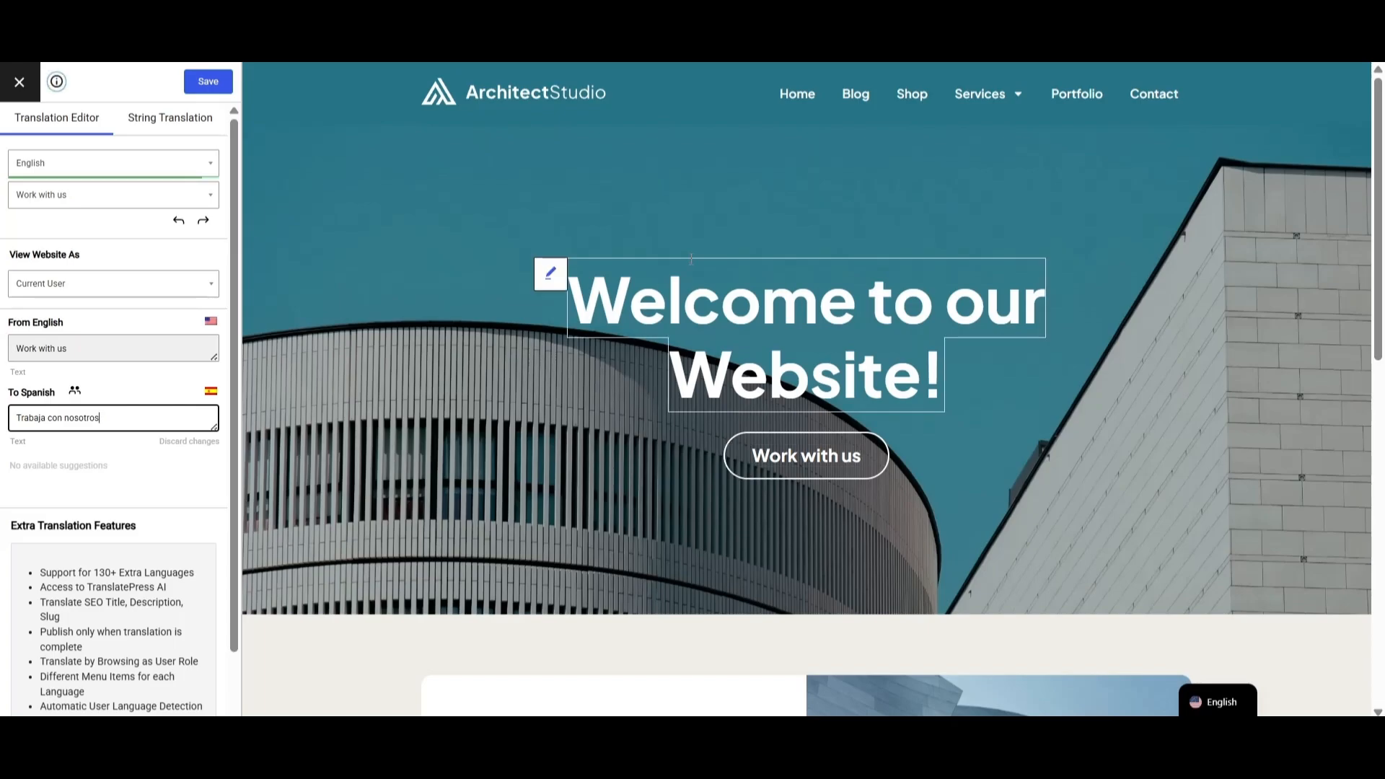
scroll(724, 248, "down", 4)
left_click(438, 458)
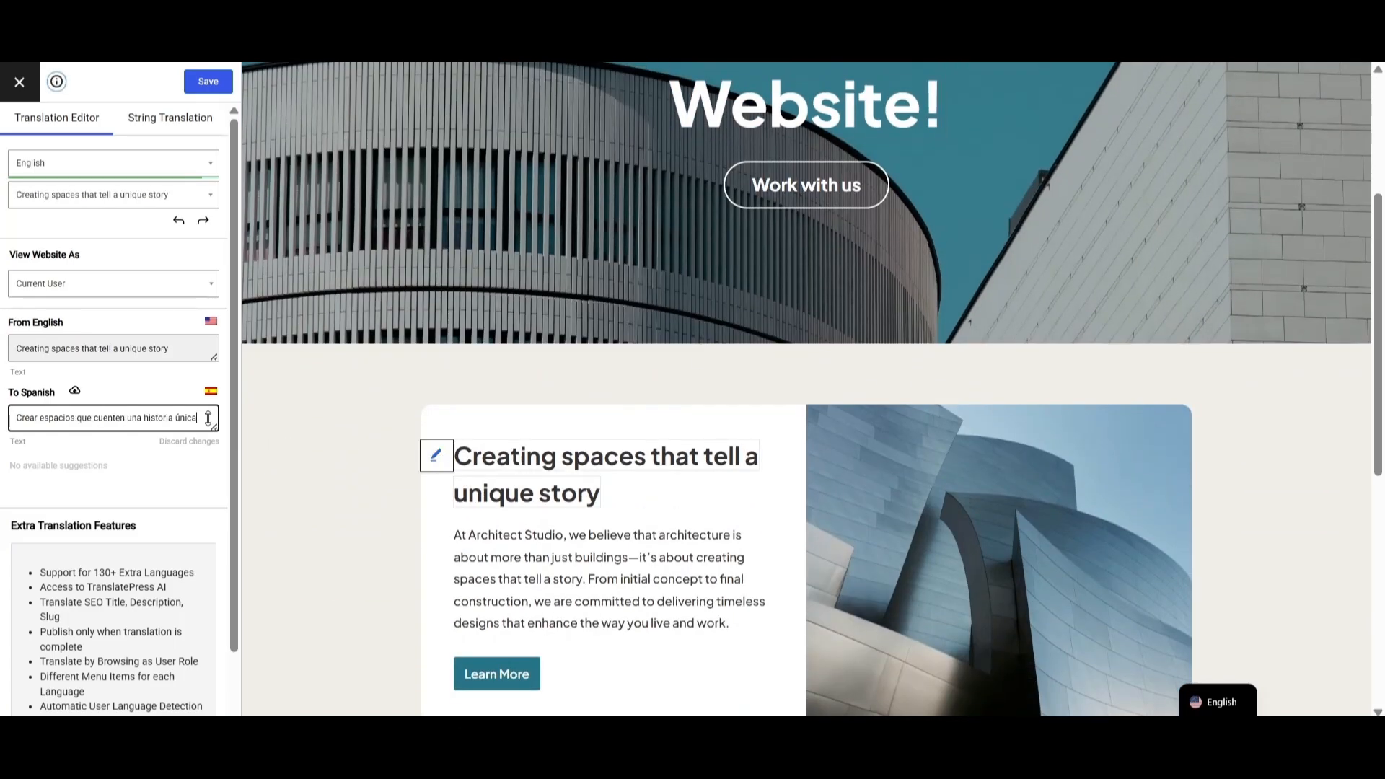
scroll(288, 457, "up", 4)
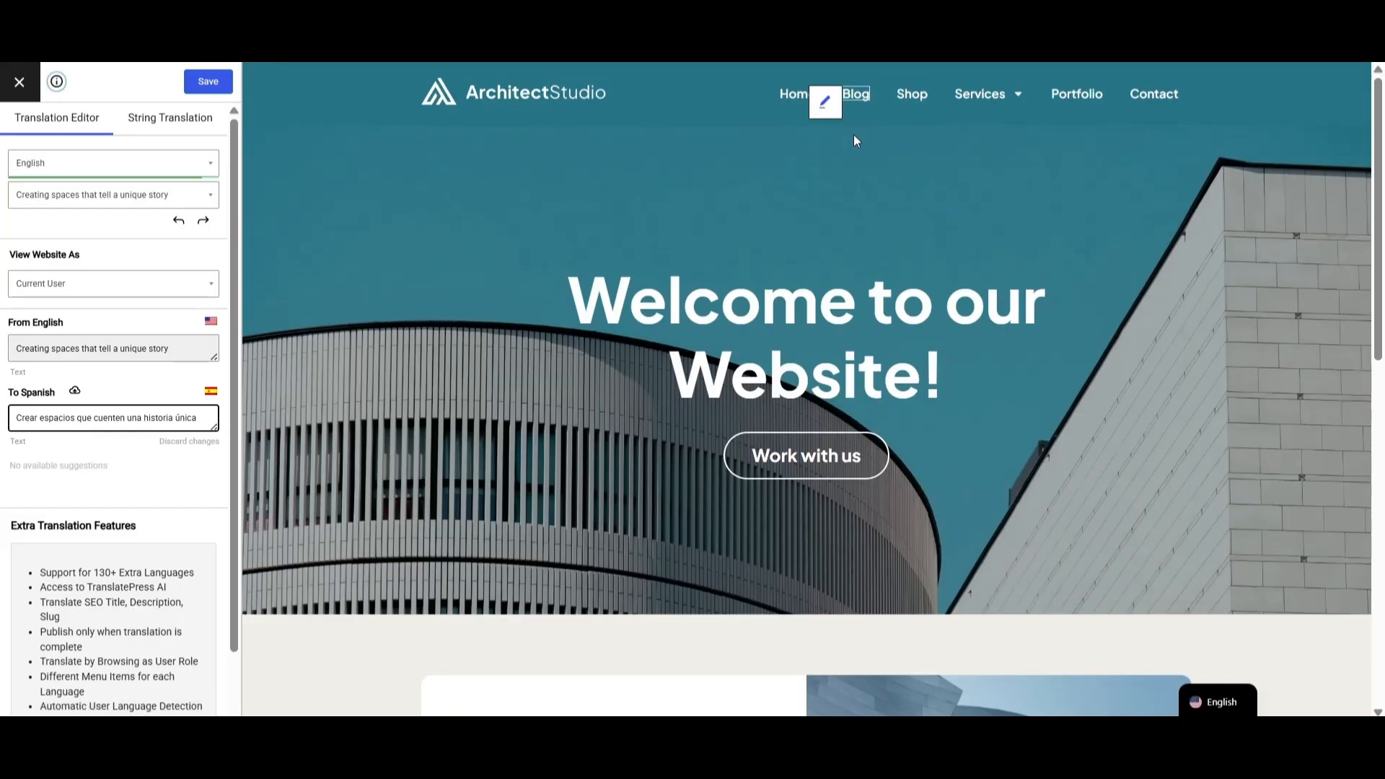
On the Blog page, change the popup heading's Spanish translation to end "blog comunitario?" and save it.
left_click(855, 94)
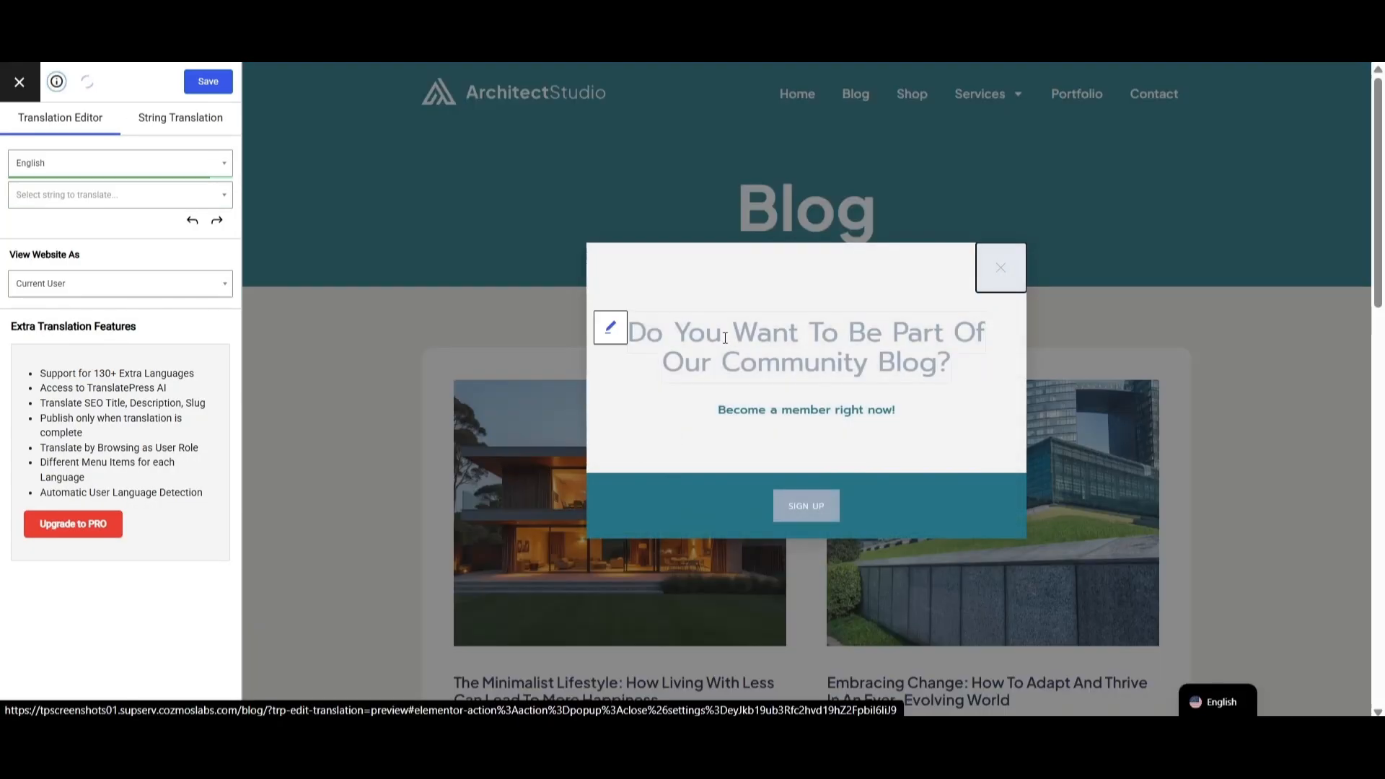
left_click(611, 332)
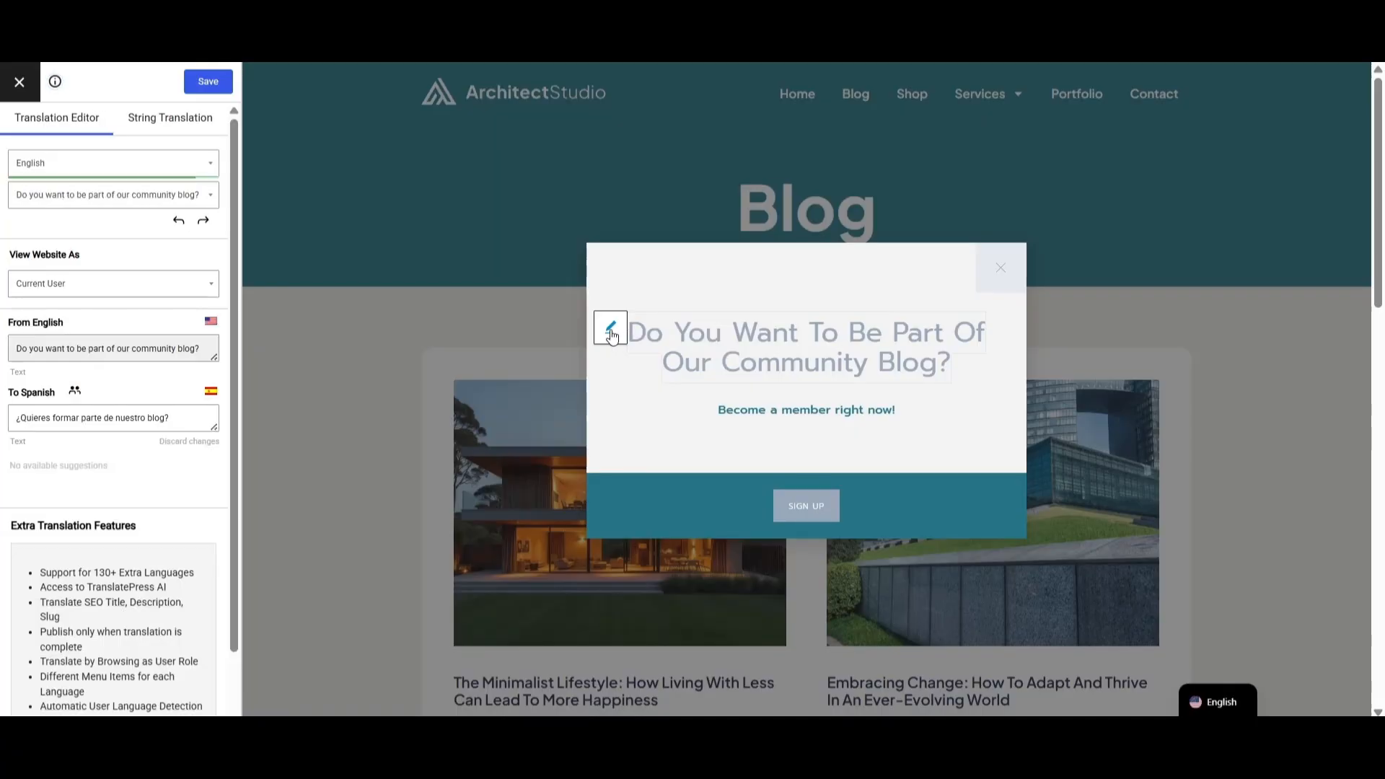
left_click(171, 417)
type("comunitario")
left_click(209, 82)
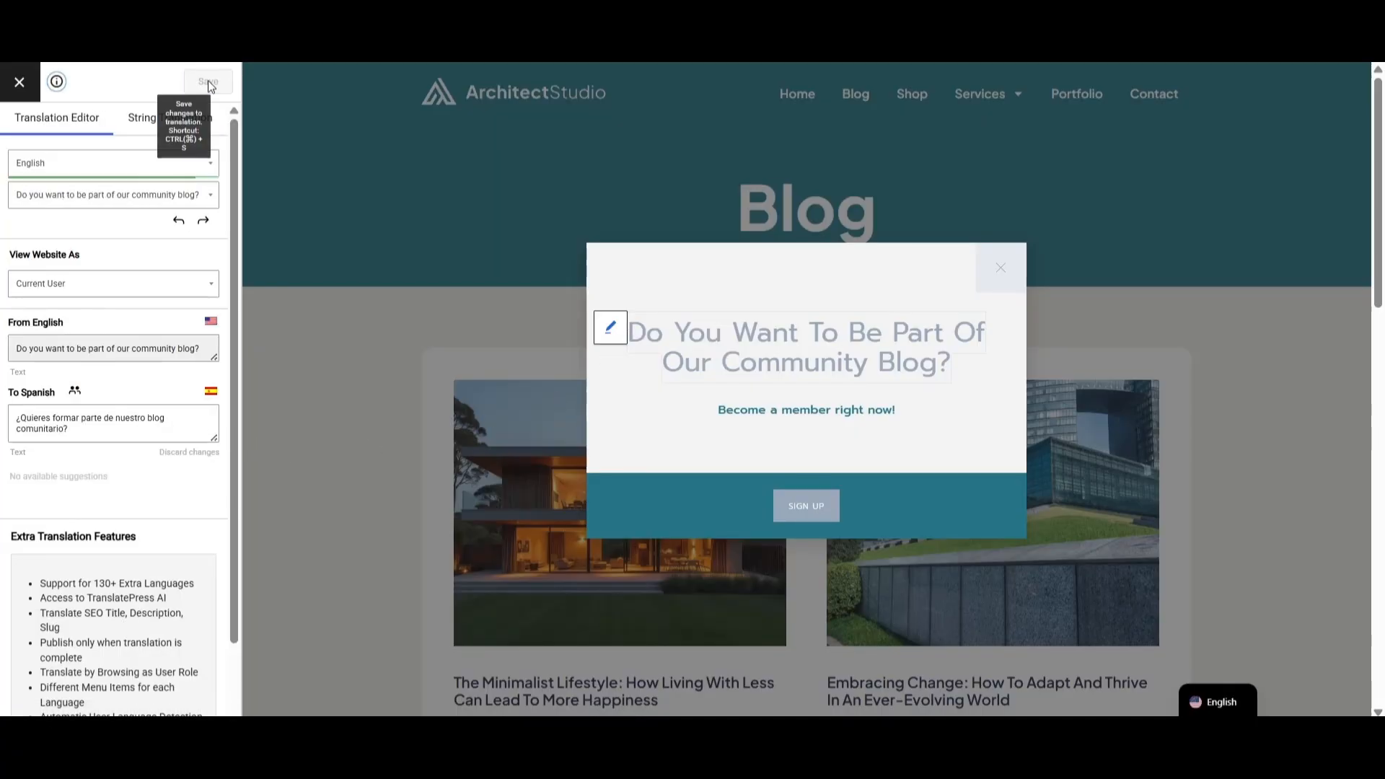
left_click(1001, 281)
left_click(557, 465)
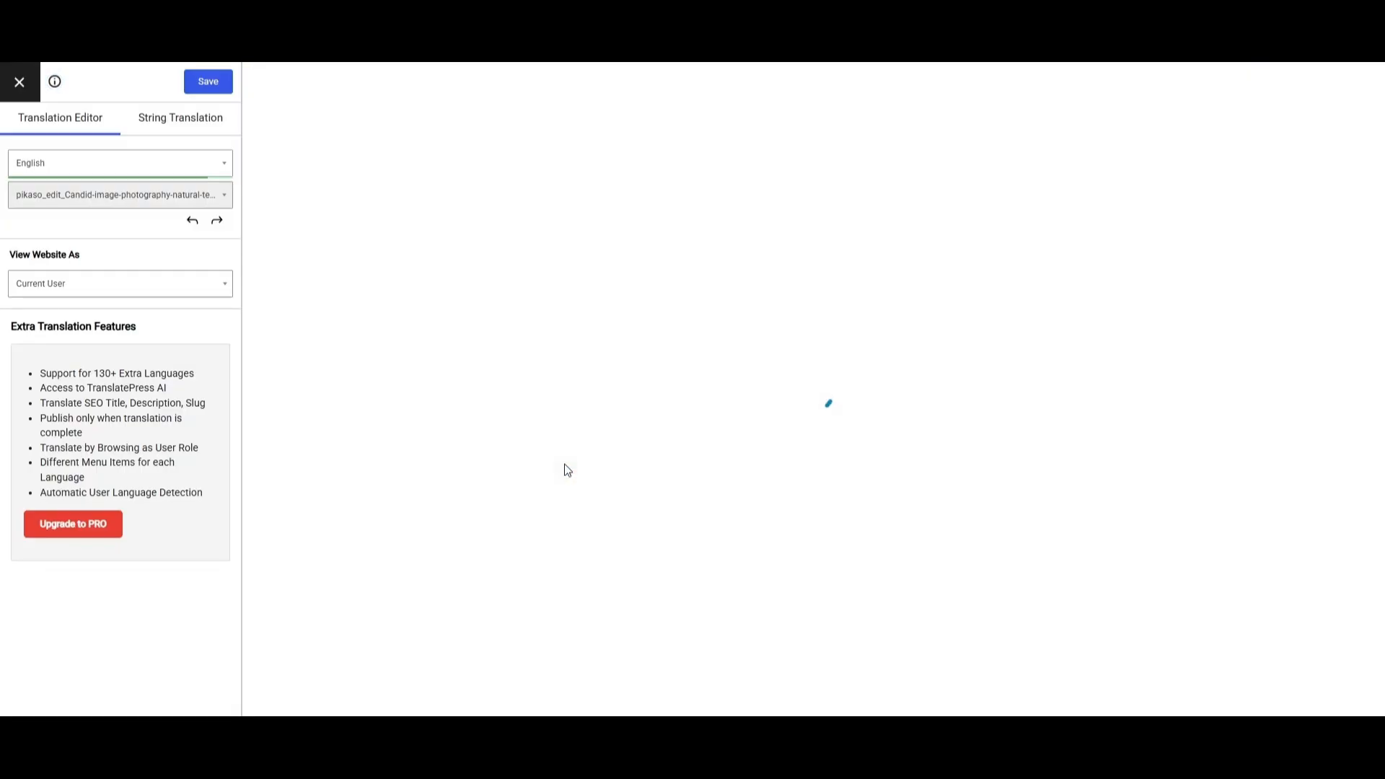
Replace the capital 'C' in the house image's Spanish alt text with 'c' and save the translation.
scroll(1280, 343, "down", 10)
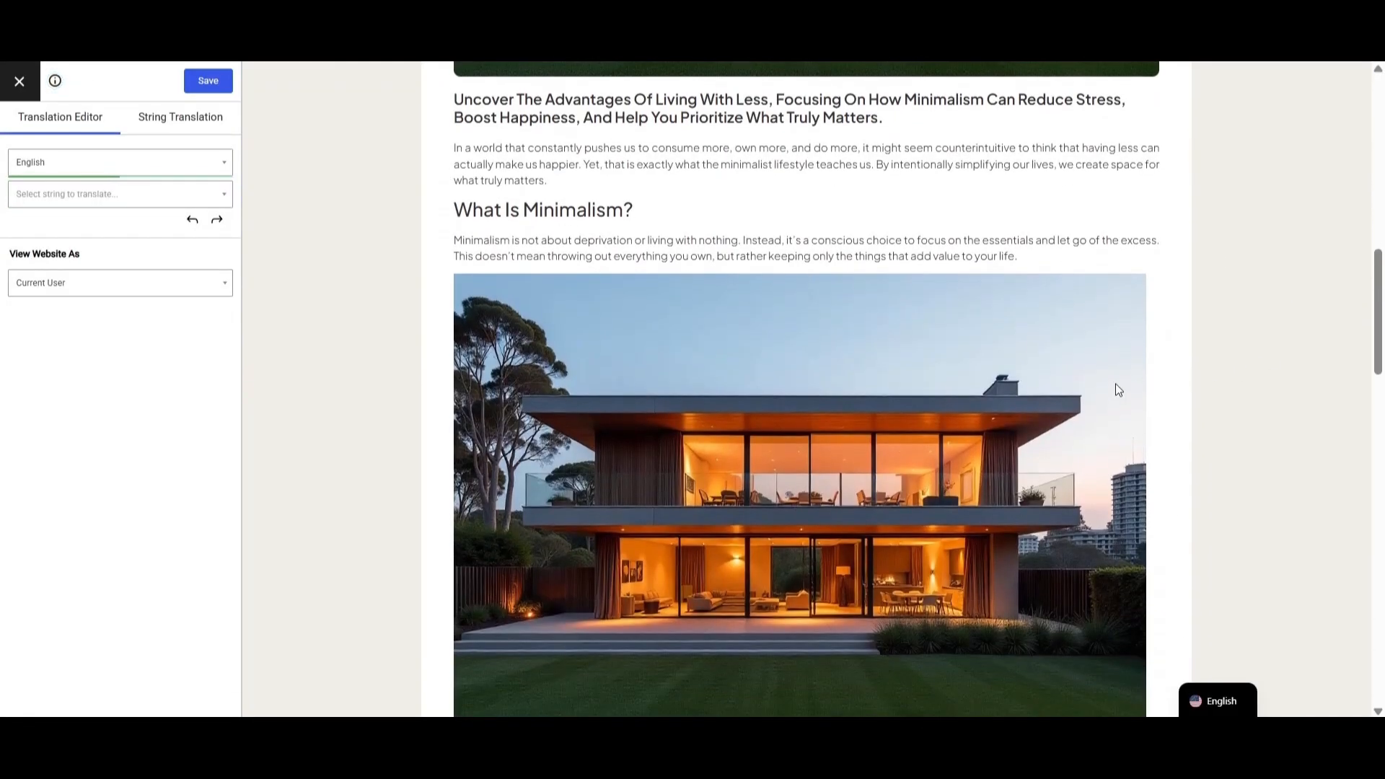
scroll(1119, 389, "down", 1)
left_click(438, 200)
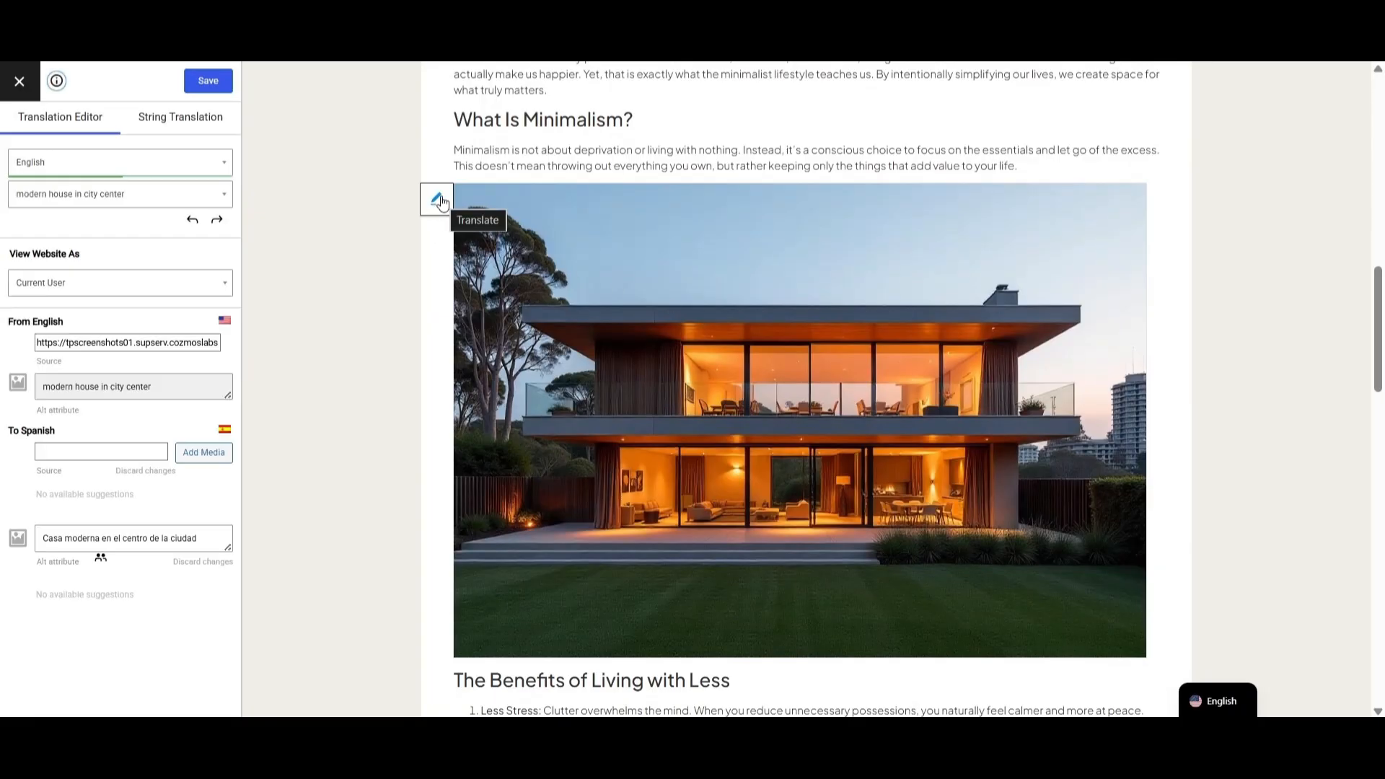
left_click(204, 539)
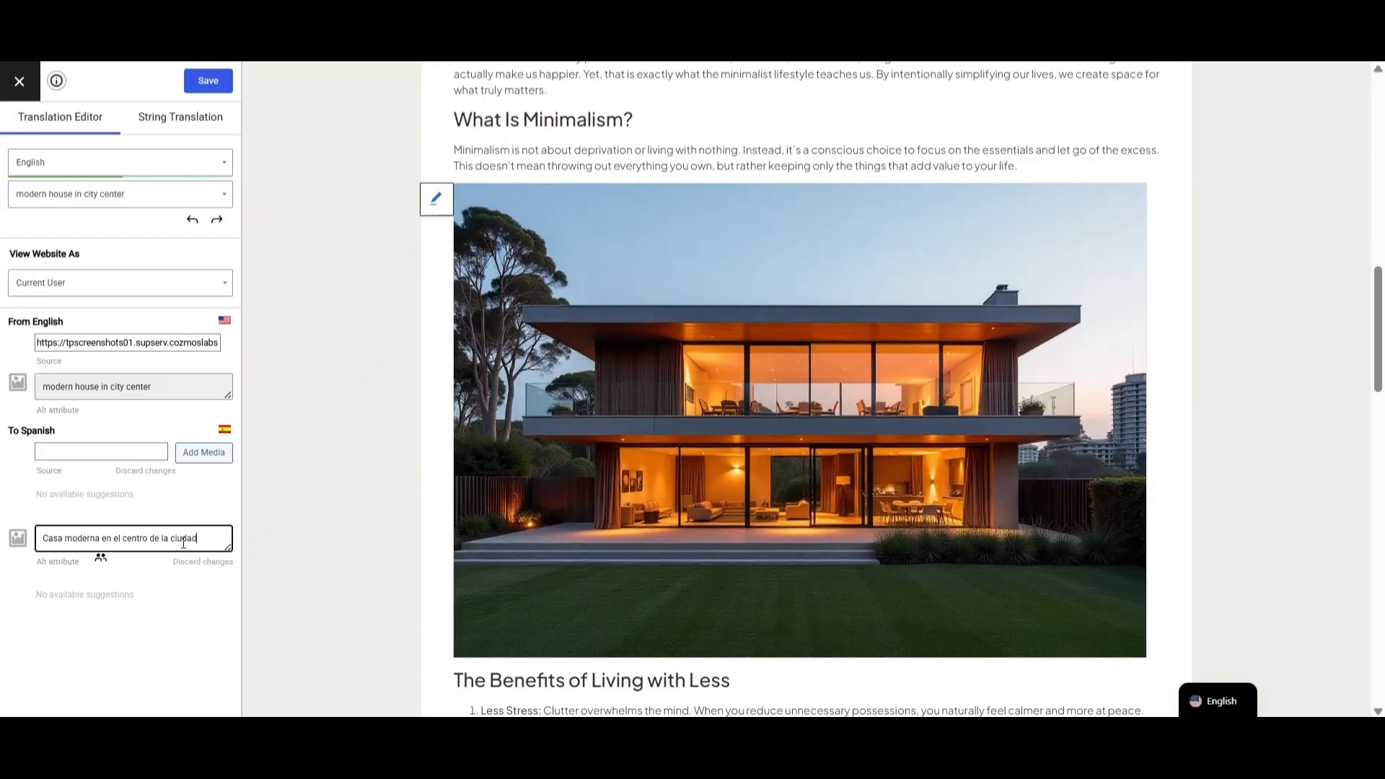
left_click(50, 552)
key("BackSpace")
type("c")
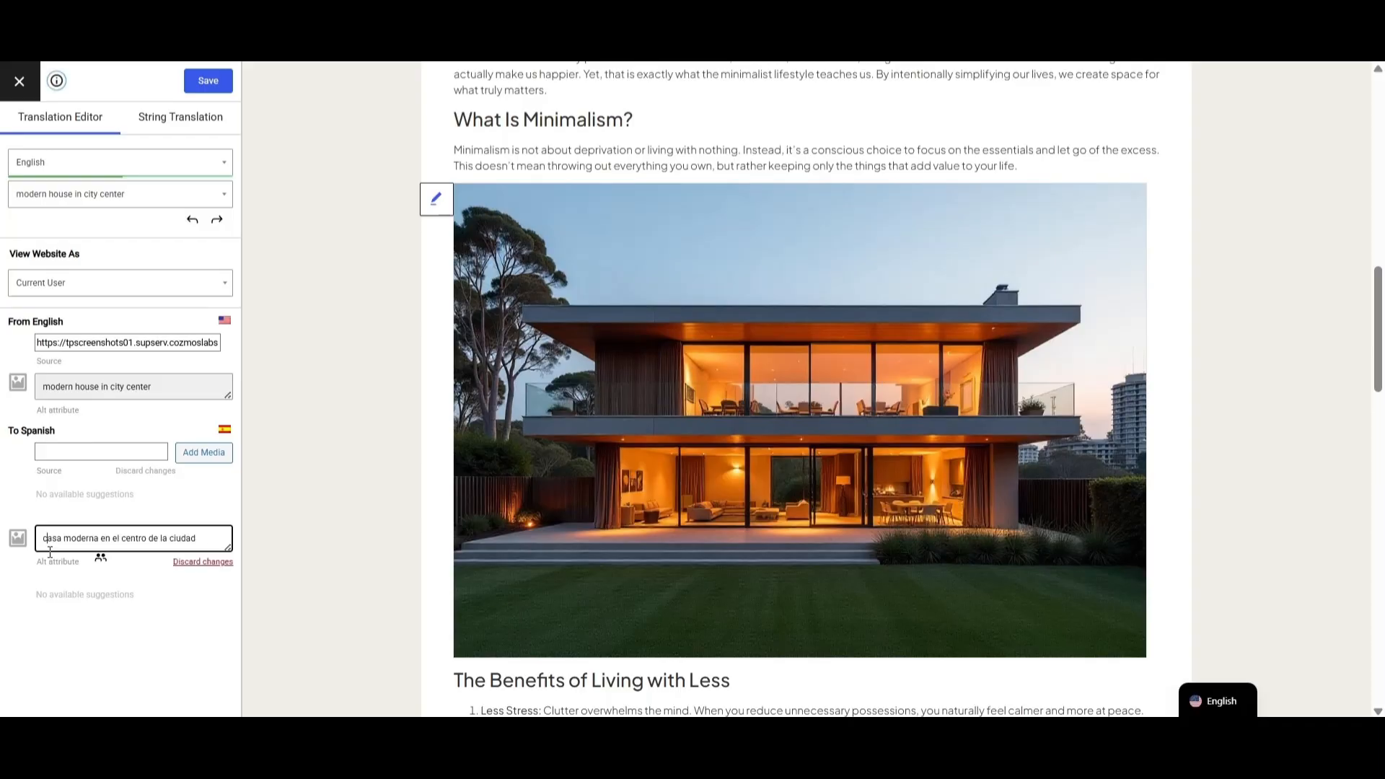
left_click(223, 85)
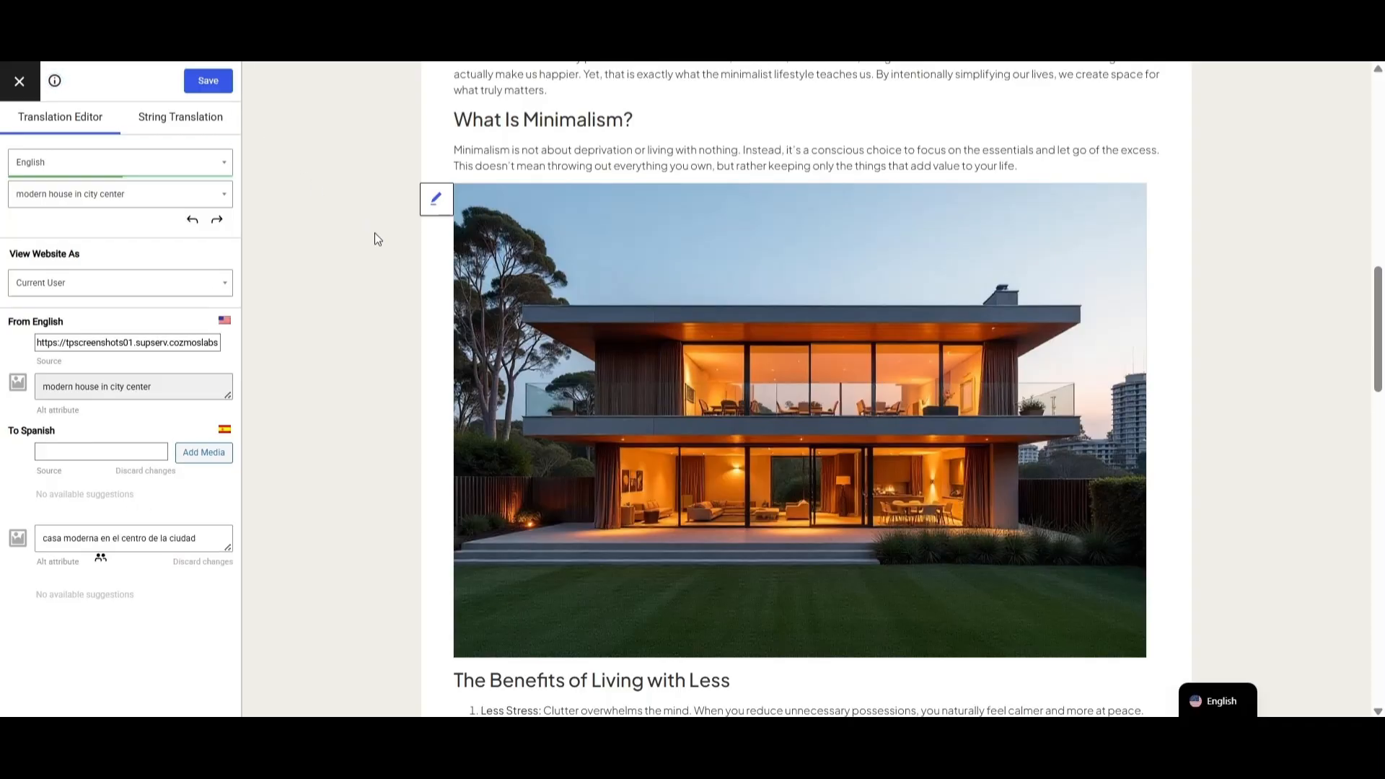